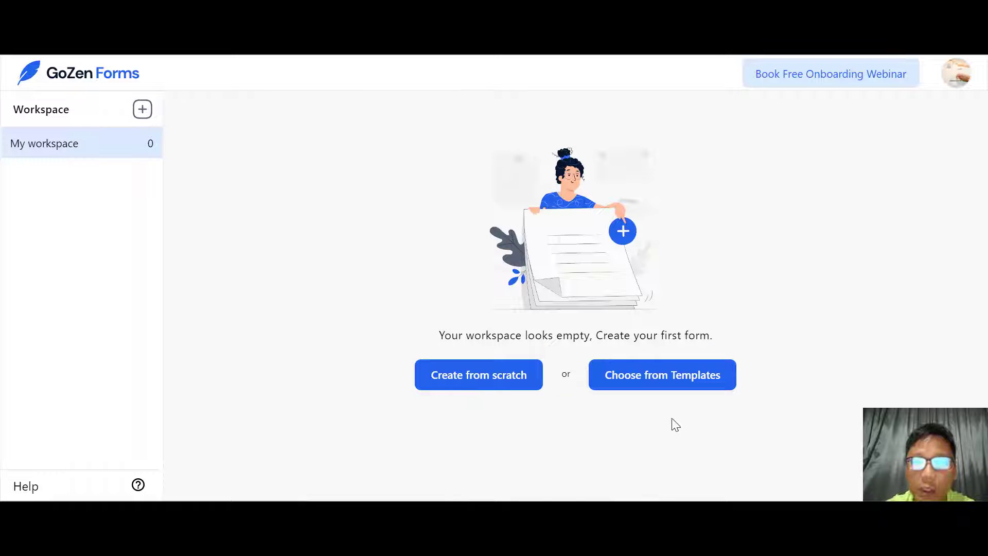
Step: Look over the account's domain and team member settings, and return to the workspace
{"action": "left_click", "coordinate": [955, 82]}
{"action": "left_click", "coordinate": [889, 163]}
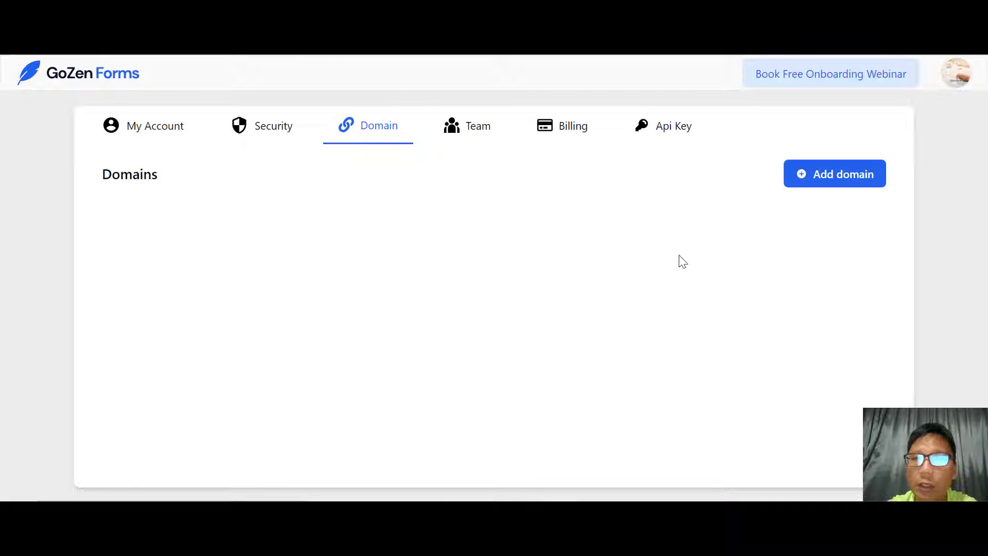
{"action": "left_click", "coordinate": [493, 137]}
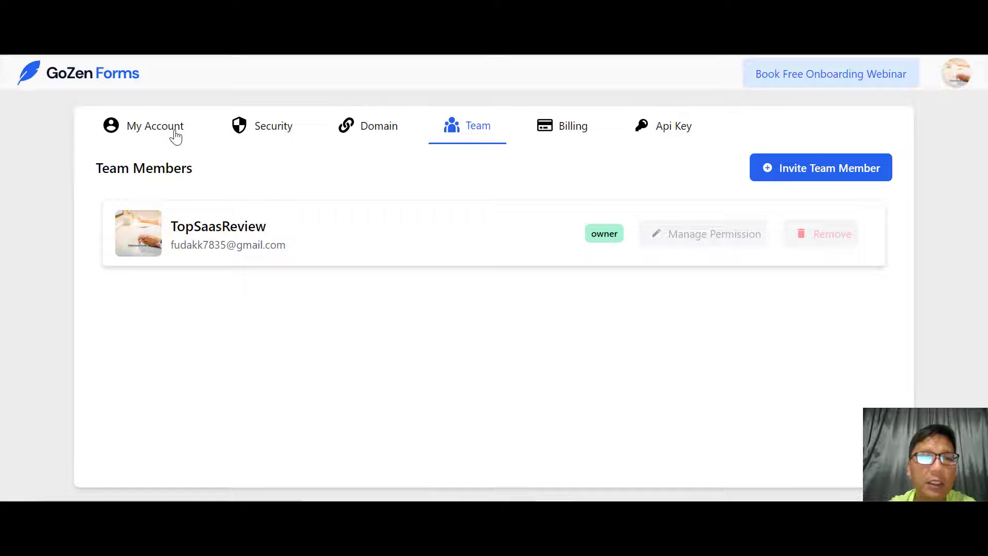
{"action": "left_click", "coordinate": [104, 74]}
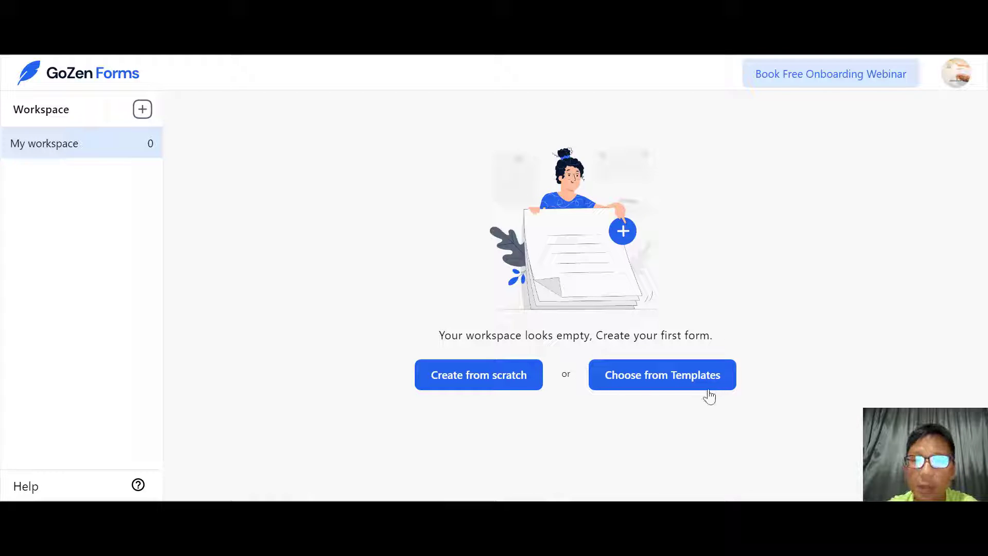
Step: Open the template gallery from the empty workspace and show the Lead Generation Forms category
{"action": "left_click", "coordinate": [677, 379]}
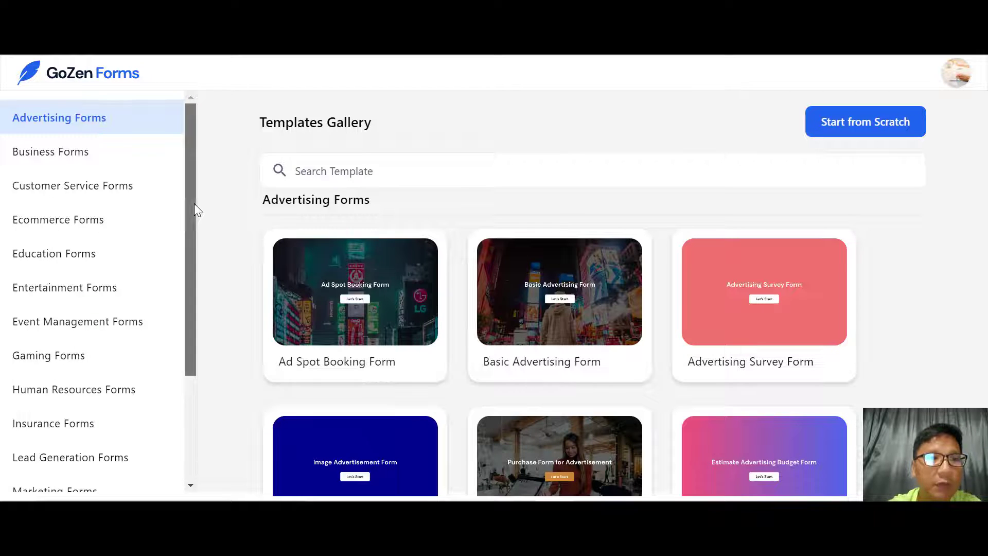
{"action": "left_click_drag", "start_coordinate": [195, 209], "coordinate": [195, 342]}
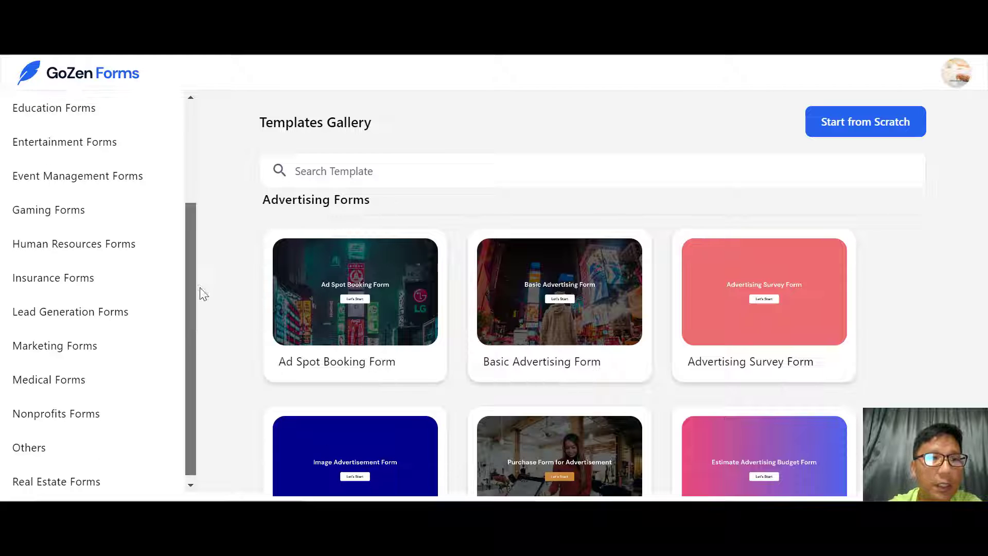
{"action": "left_click_drag", "start_coordinate": [204, 294], "coordinate": [199, 328]}
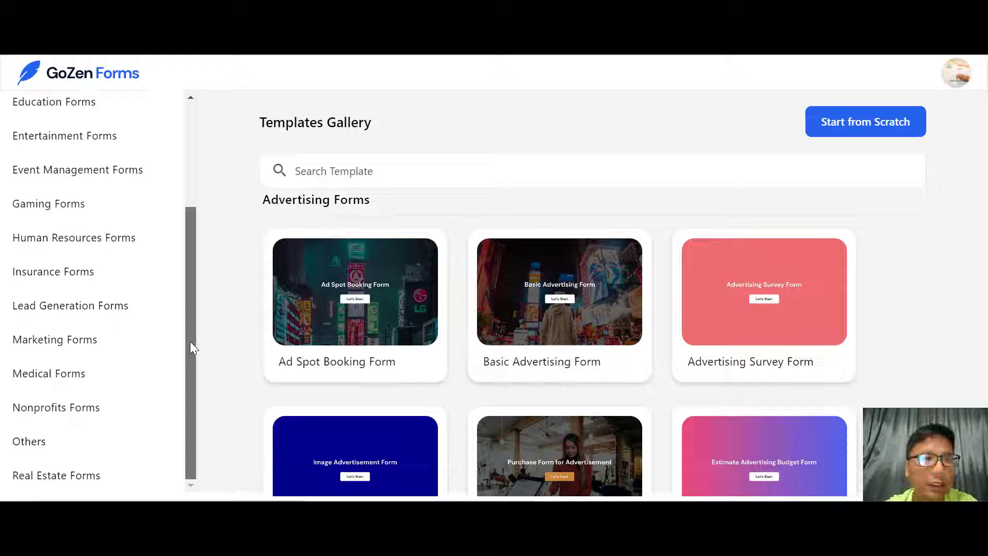
{"action": "left_click_drag", "start_coordinate": [193, 314], "coordinate": [196, 259]}
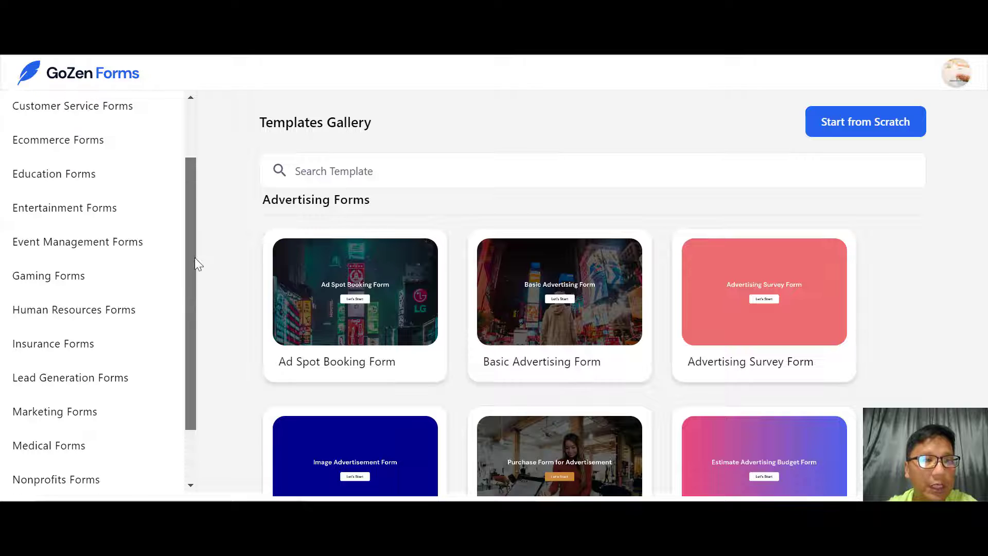
{"action": "left_click", "coordinate": [83, 366]}
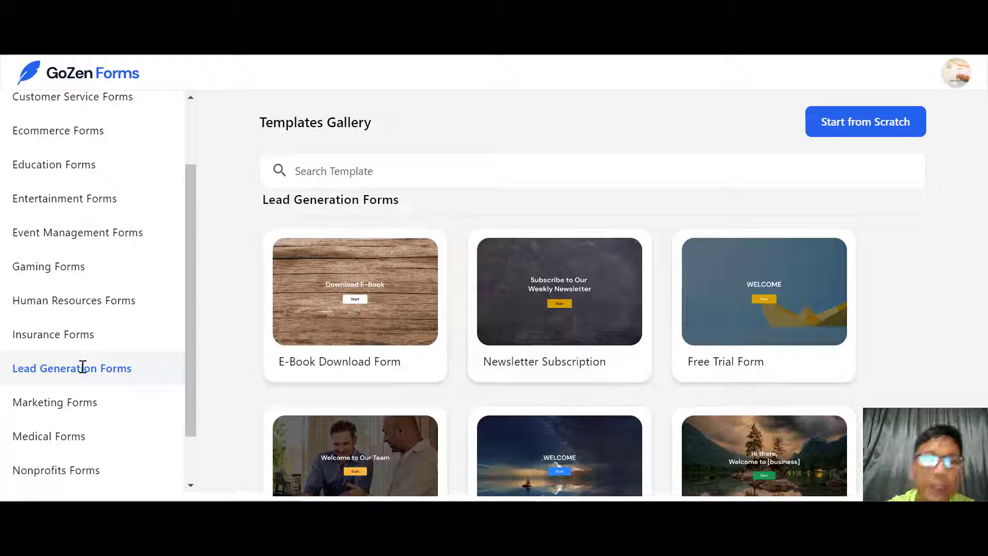
{"action": "left_click", "coordinate": [83, 367]}
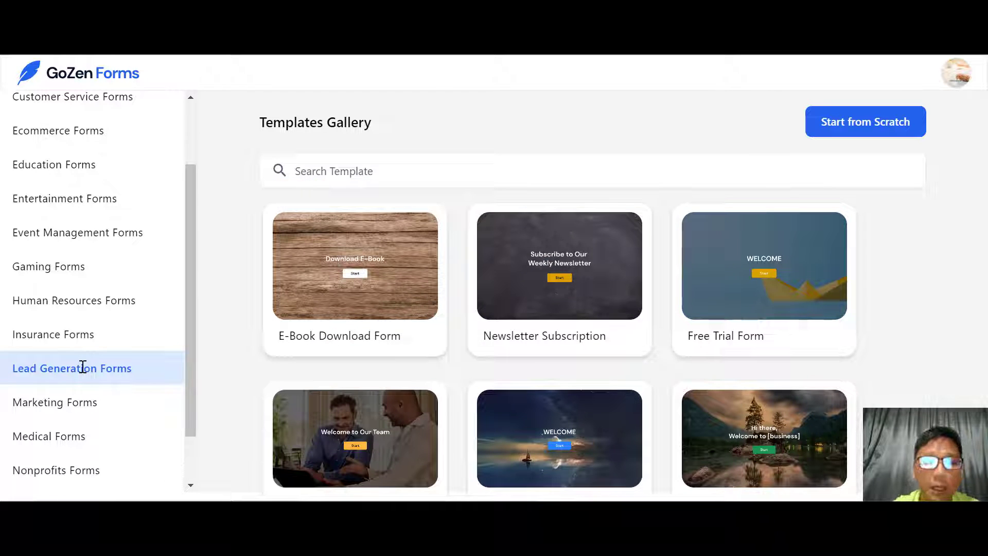
Step: Preview the E-Book Download Form template and page through all its questions to the thank-you screen without answering
{"action": "mouse_move", "coordinate": [318, 212]}
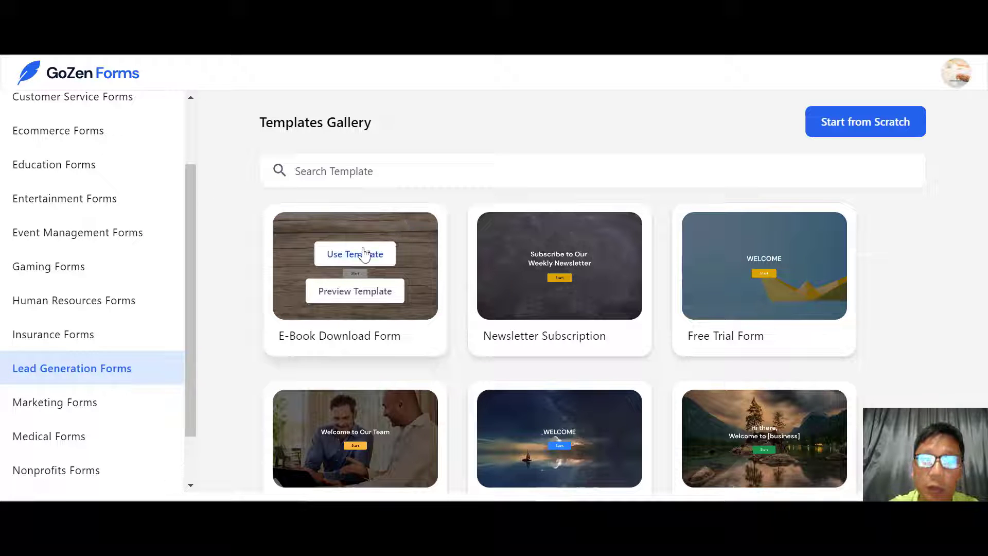
{"action": "left_click", "coordinate": [372, 300]}
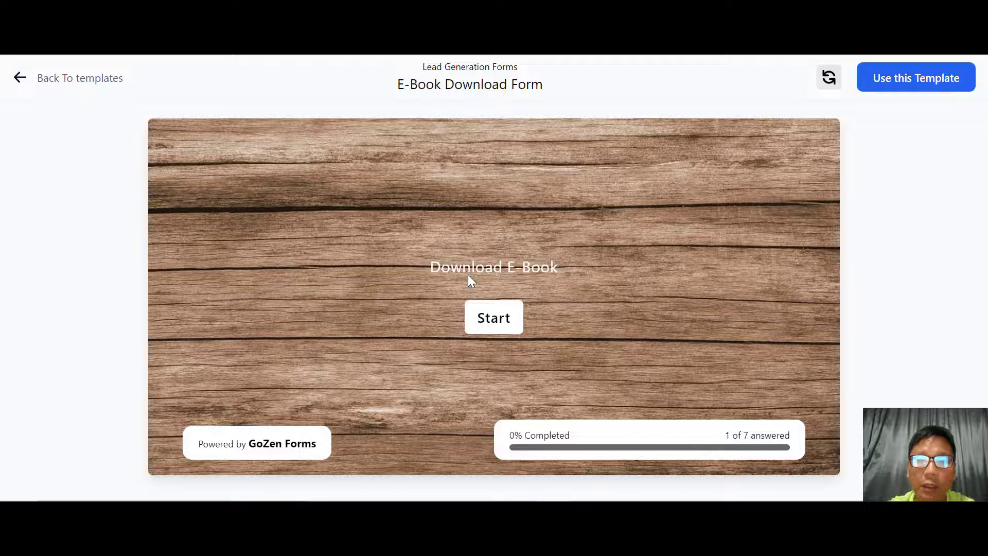
{"action": "left_click", "coordinate": [503, 316]}
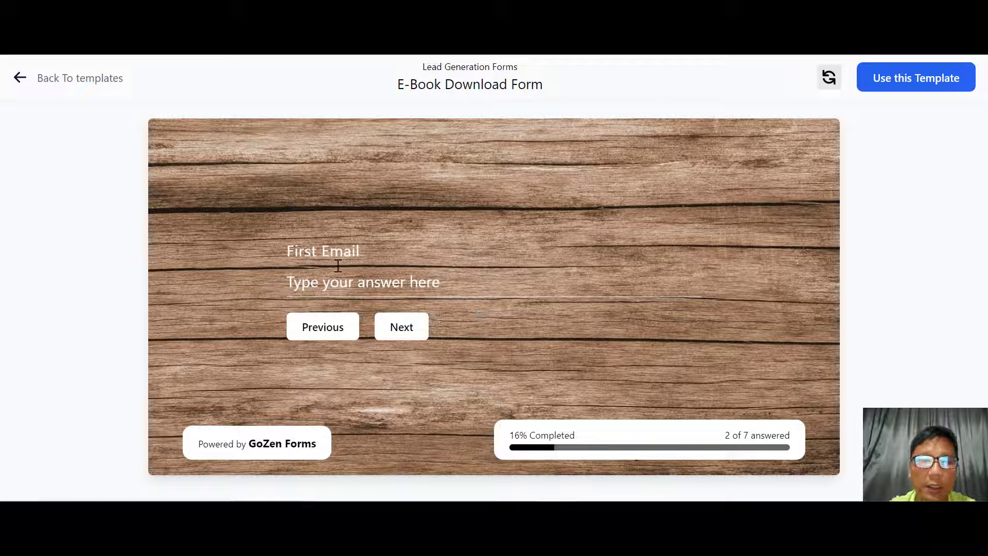
{"action": "left_click", "coordinate": [405, 335]}
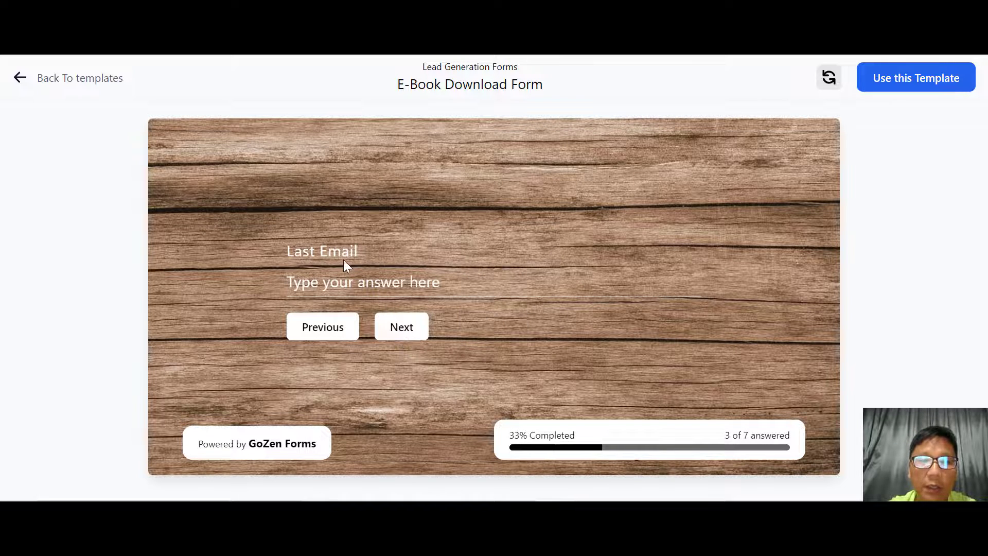
{"action": "left_click", "coordinate": [406, 335]}
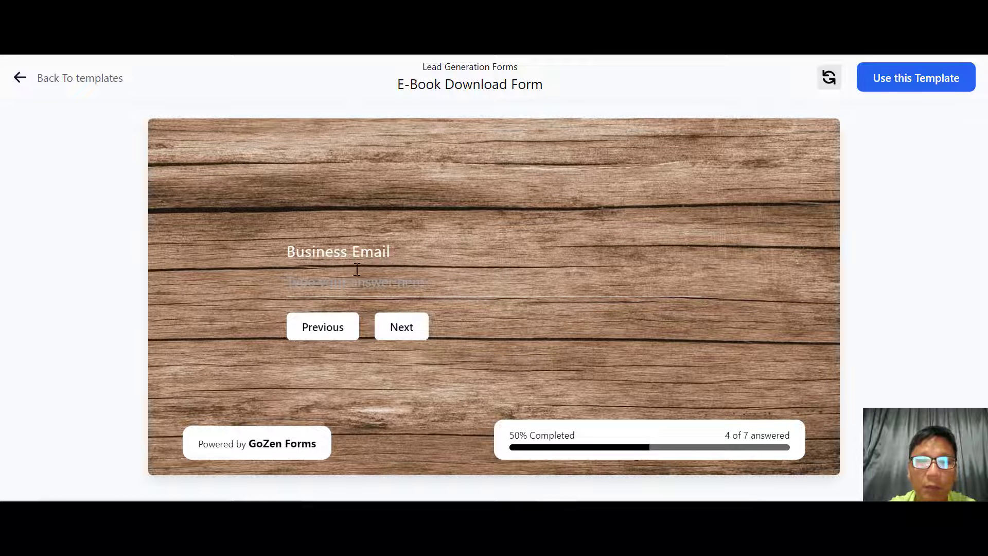
{"action": "left_click", "coordinate": [407, 334]}
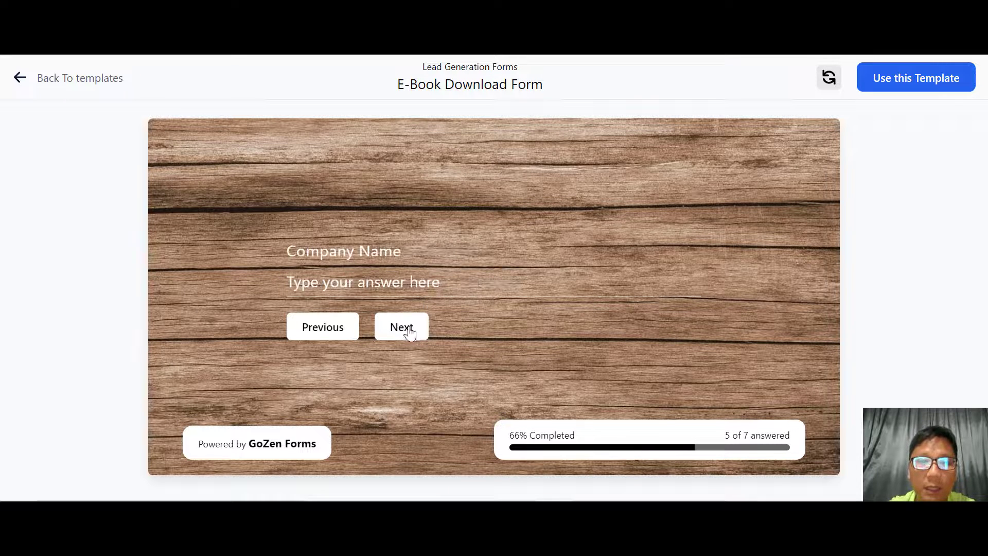
{"action": "left_click", "coordinate": [409, 333]}
{"action": "left_click", "coordinate": [395, 332]}
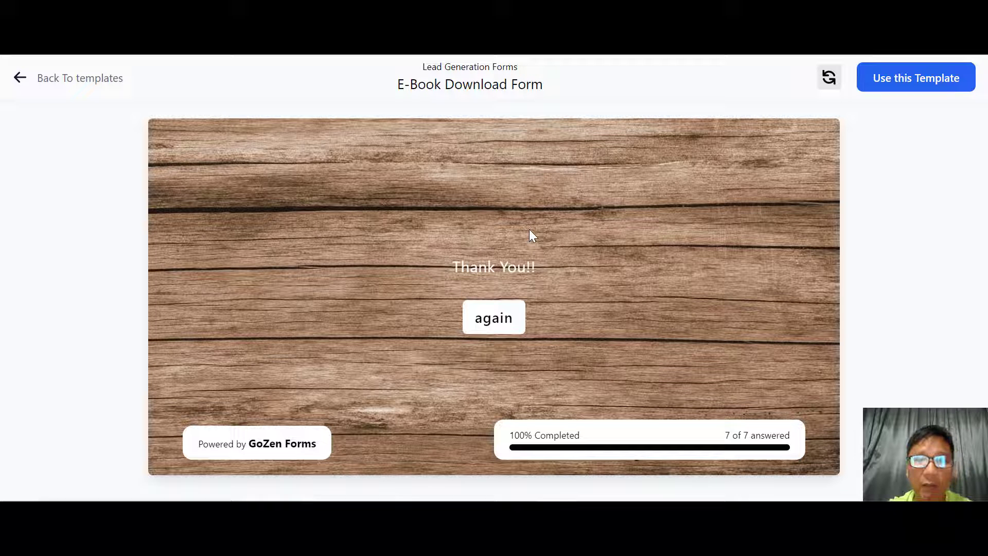
Step: Create a form from the E-Book Download Form template and name it "E-Book Download DEMO"
{"action": "left_click", "coordinate": [940, 89]}
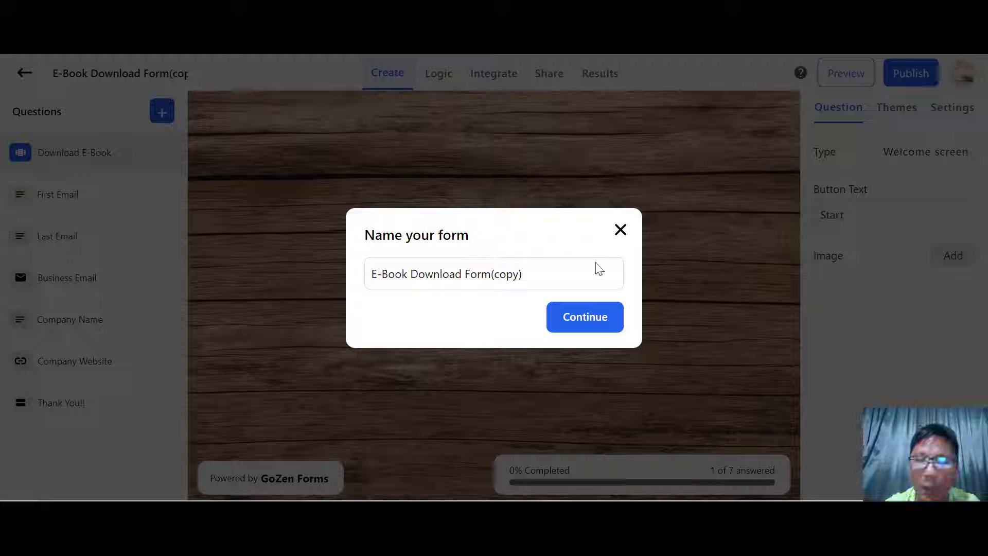
{"action": "left_click", "coordinate": [575, 285]}
{"action": "key", "text": "BackSpace"}
{"action": "key", "text": "BackSpace"}
{"action": "key", "text": "BackSpace"}
{"action": "key", "text": "BackSpace"}
{"action": "key", "text": "BackSpace"}
{"action": "key", "text": "BackSpace"}
{"action": "key", "text": "BackSpace"}
{"action": "key", "text": "BackSpace"}
{"action": "key", "text": "BackSpace"}
{"action": "key", "text": "BackSpace"}
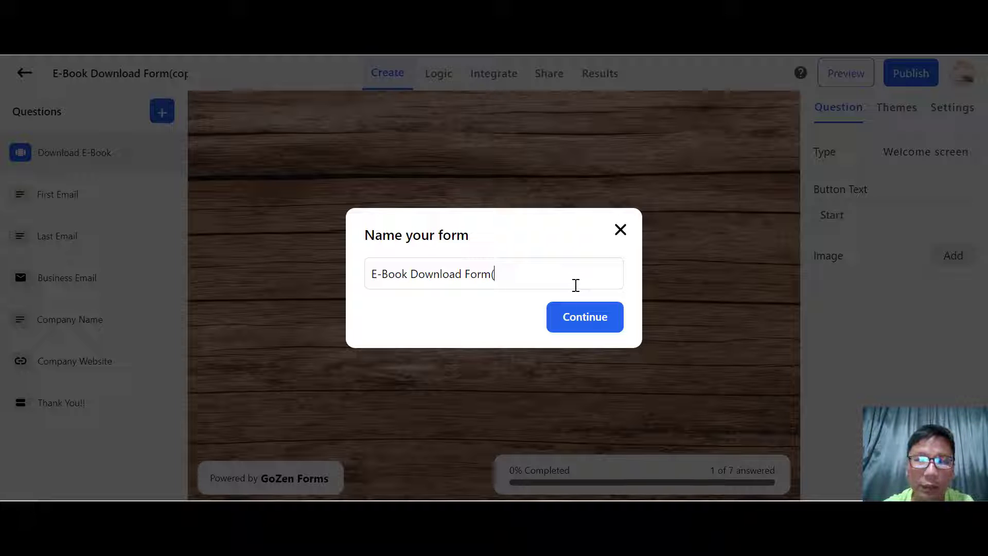
{"action": "type", "text": "DE"}
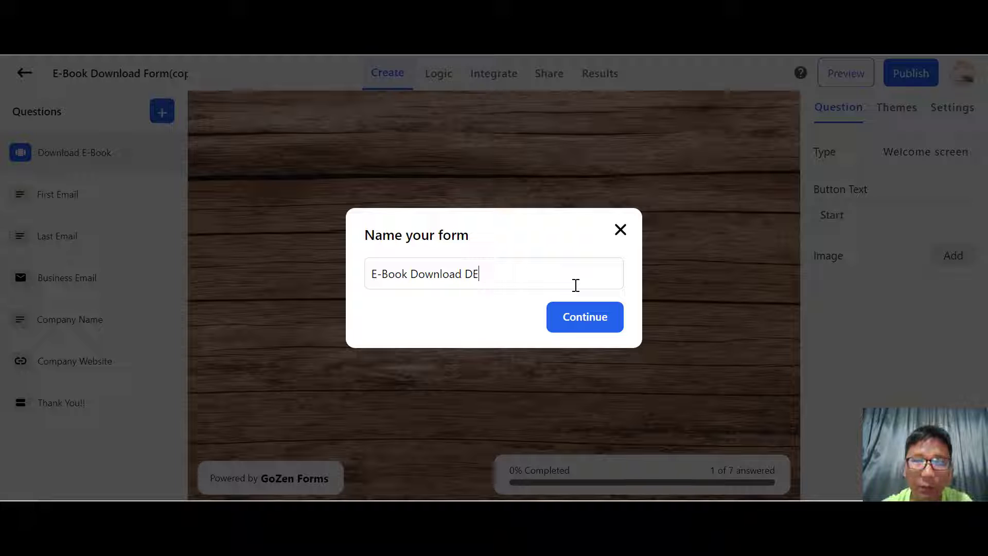
{"action": "type", "text": "O"}
{"action": "key", "text": "BackSpace"}
{"action": "type", "text": "MO"}
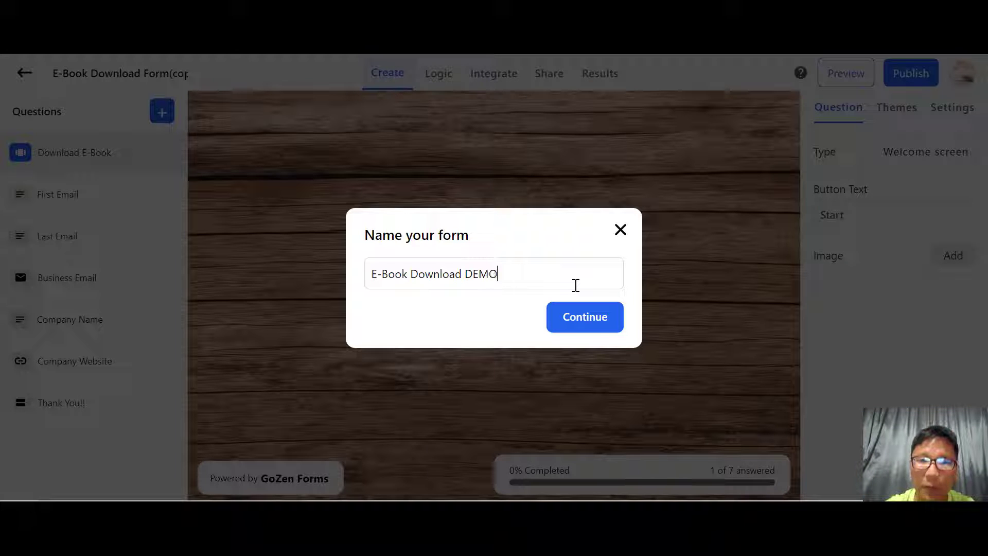
{"action": "left_click", "coordinate": [607, 325]}
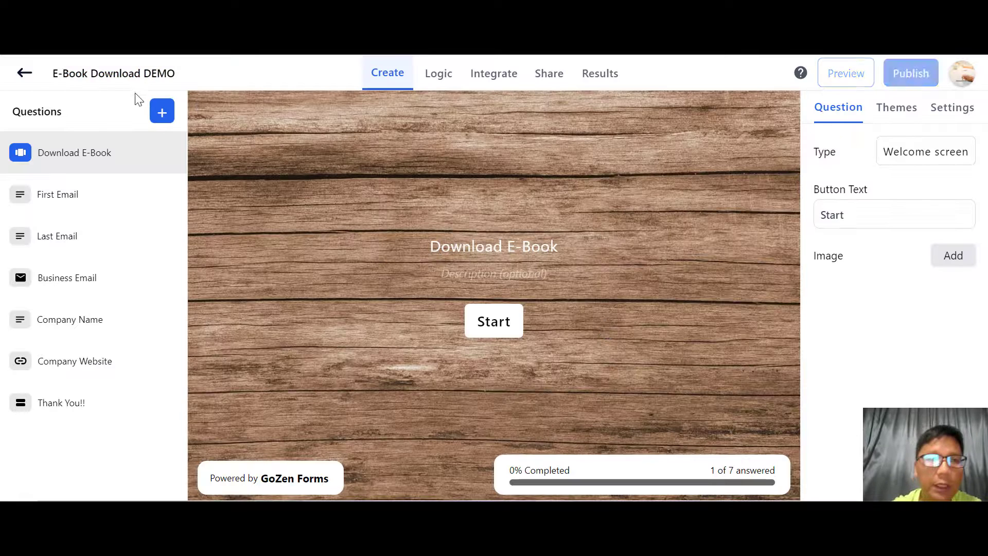
{"action": "left_click", "coordinate": [94, 75]}
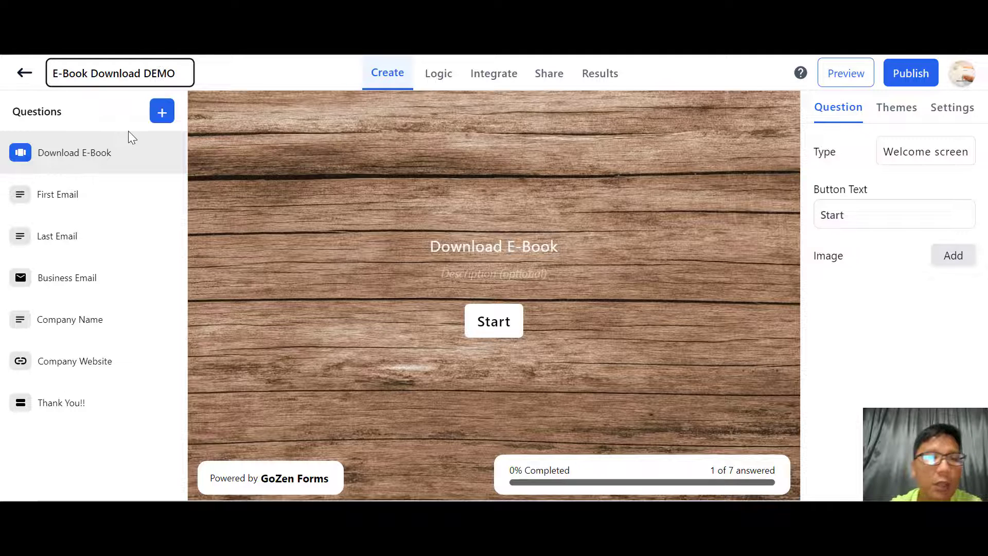
Step: Change the welcome screen's title to "Download E-Book DEMO" and its button text to "Download Here"
{"action": "mouse_move", "coordinate": [109, 160]}
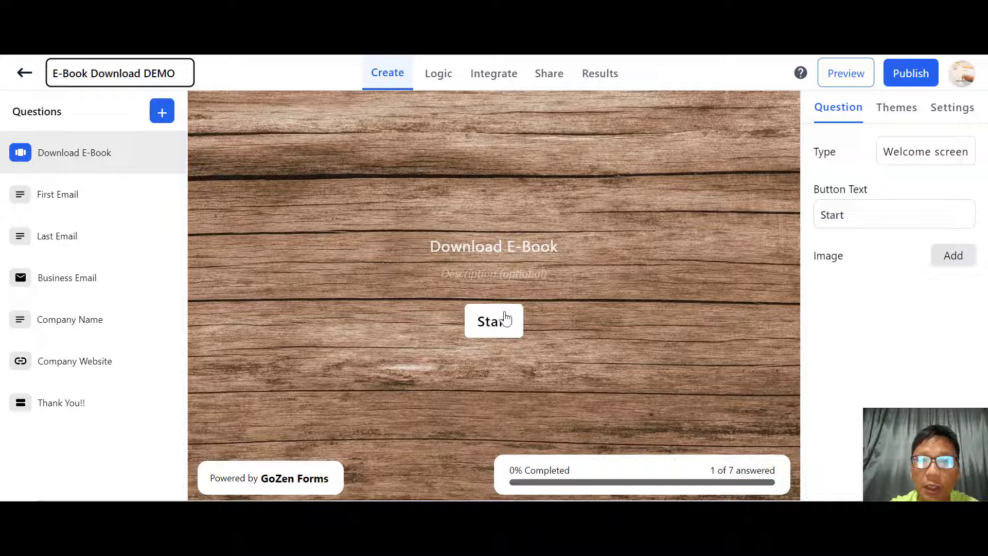
{"action": "left_click", "coordinate": [560, 248]}
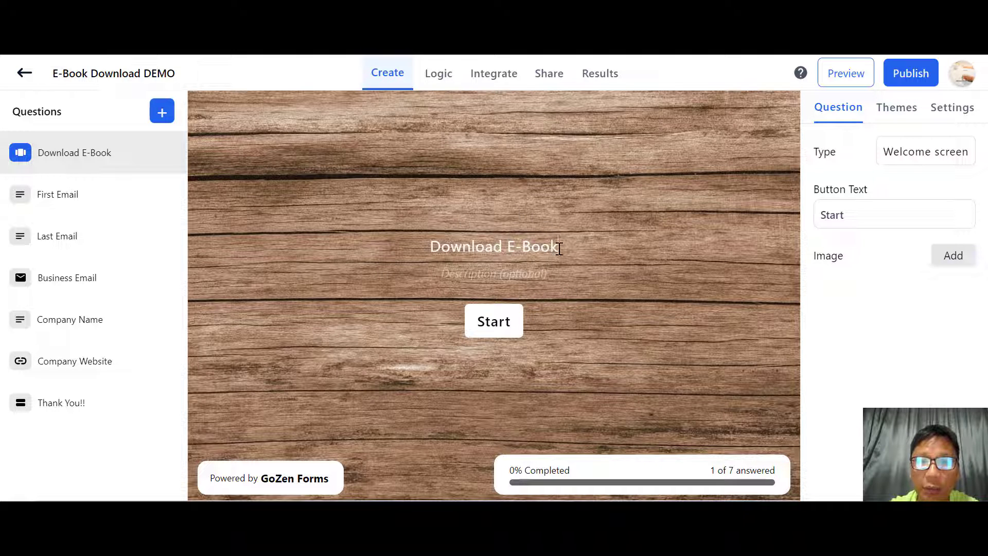
{"action": "type", "text": "DEMO"}
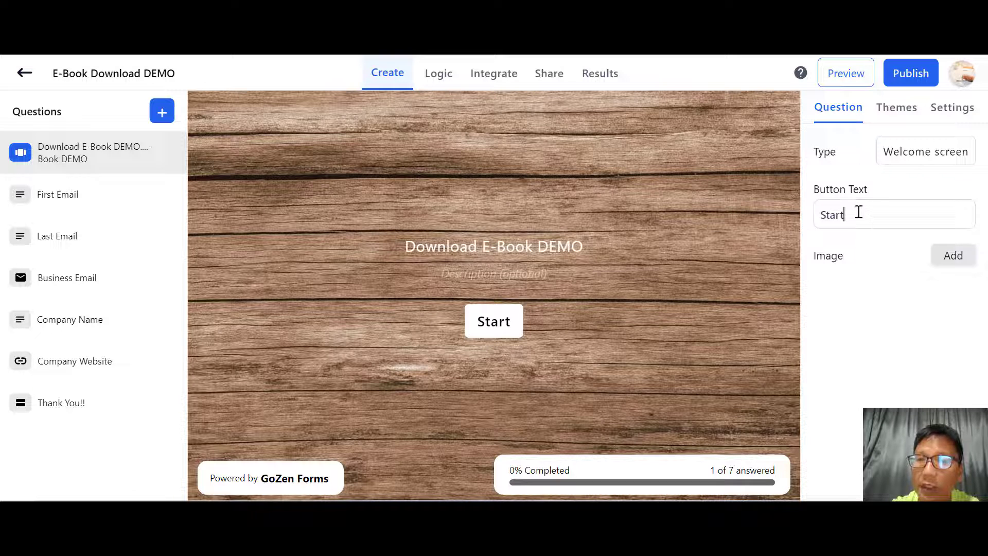
{"action": "left_click_drag", "start_coordinate": [859, 212], "coordinate": [797, 221]}
{"action": "type", "text": "Doe"}
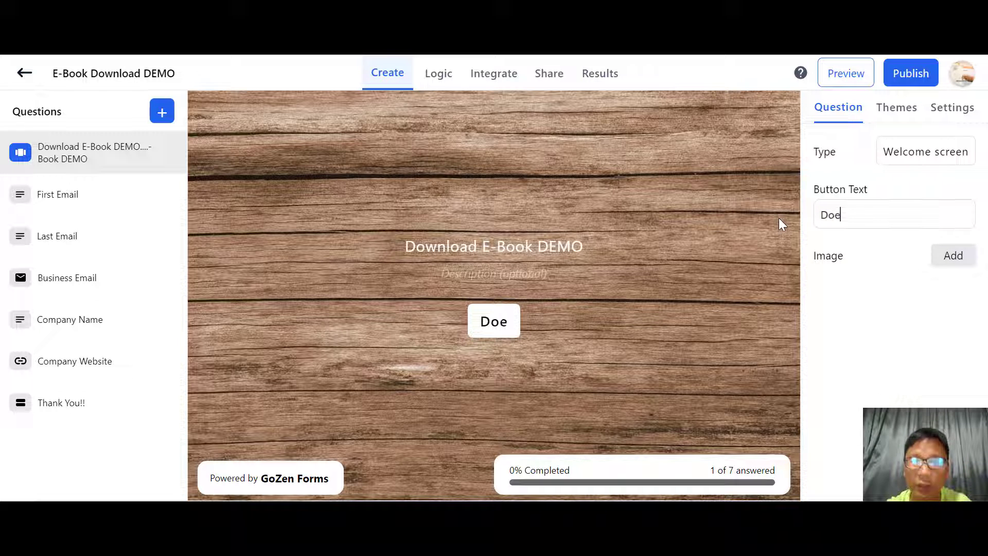
{"action": "key", "text": "BackSpace"}
{"action": "type", "text": "wnload Here"}
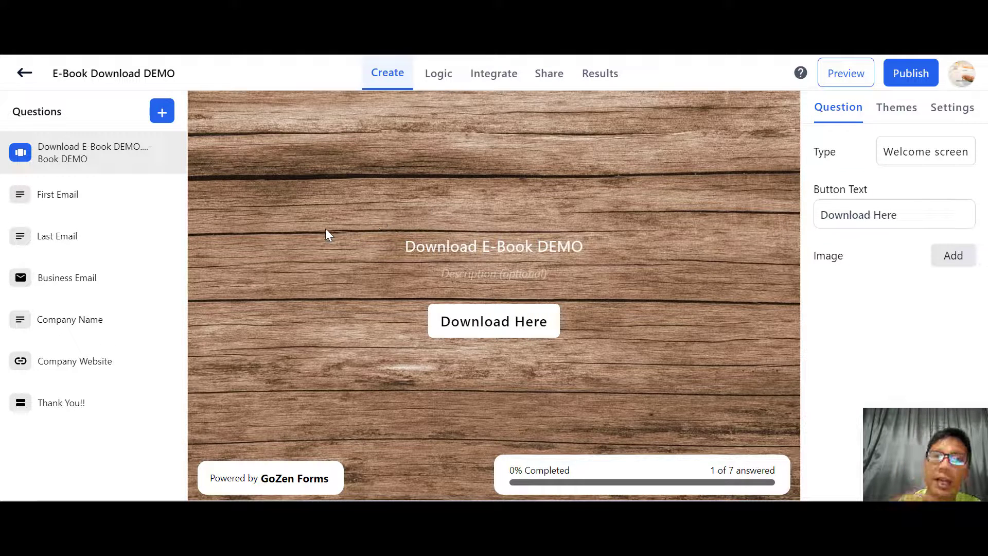
Step: Look through the Last Email, Business Email and First Email questions, and return to the welcome screen
{"action": "left_click", "coordinate": [72, 248]}
{"action": "left_click", "coordinate": [48, 289]}
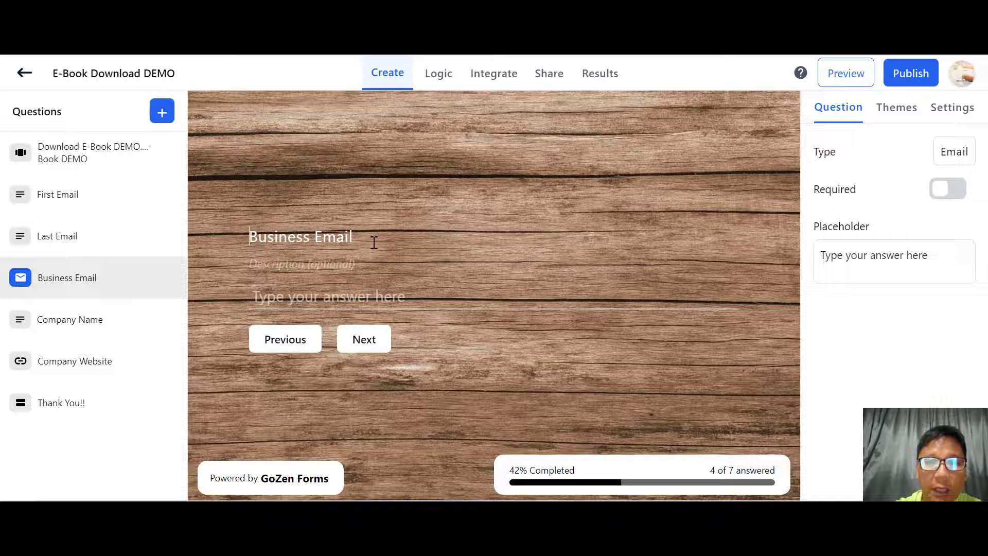
{"action": "left_click", "coordinate": [67, 193]}
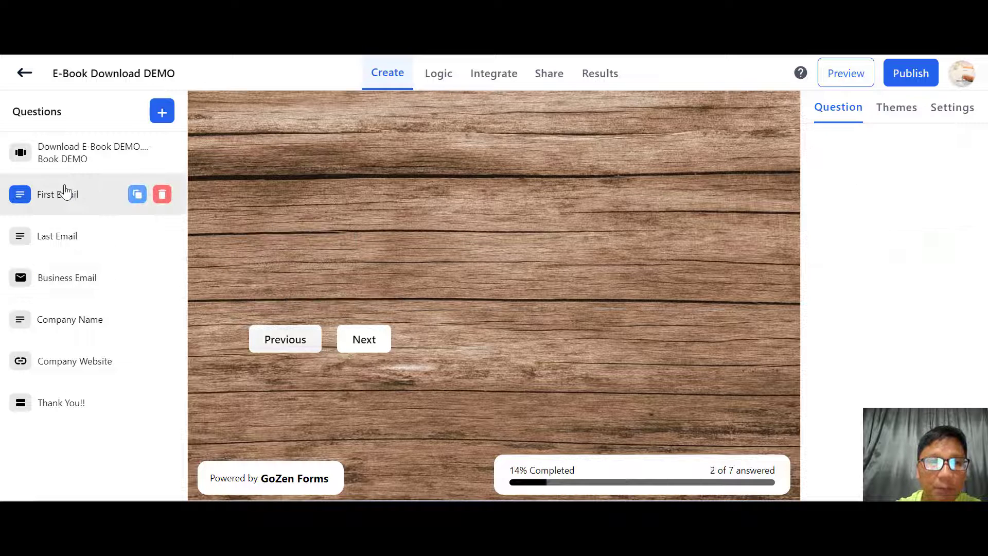
{"action": "left_click", "coordinate": [56, 154]}
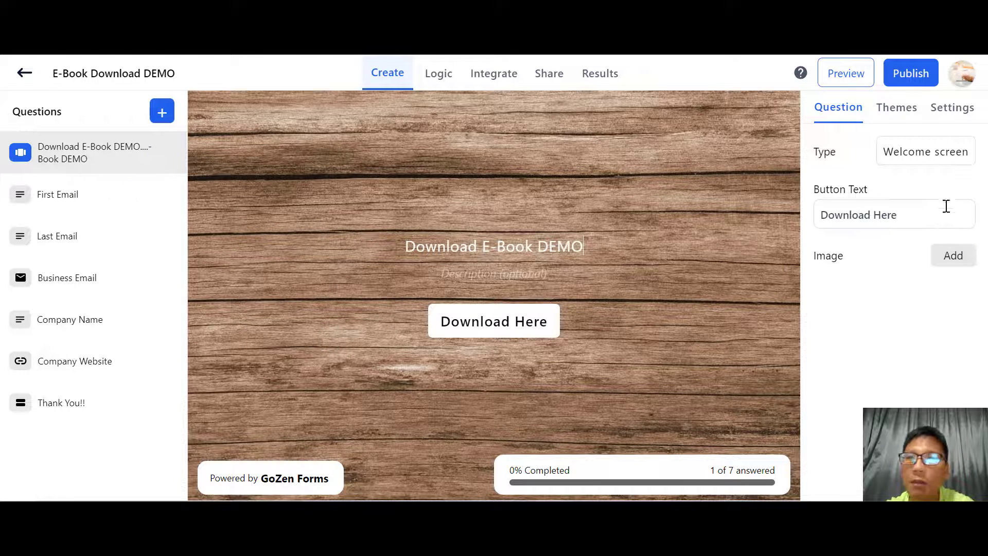
Step: Apply Theme 1, the autumn forest background, from the theme gallery to the form
{"action": "left_click", "coordinate": [898, 109]}
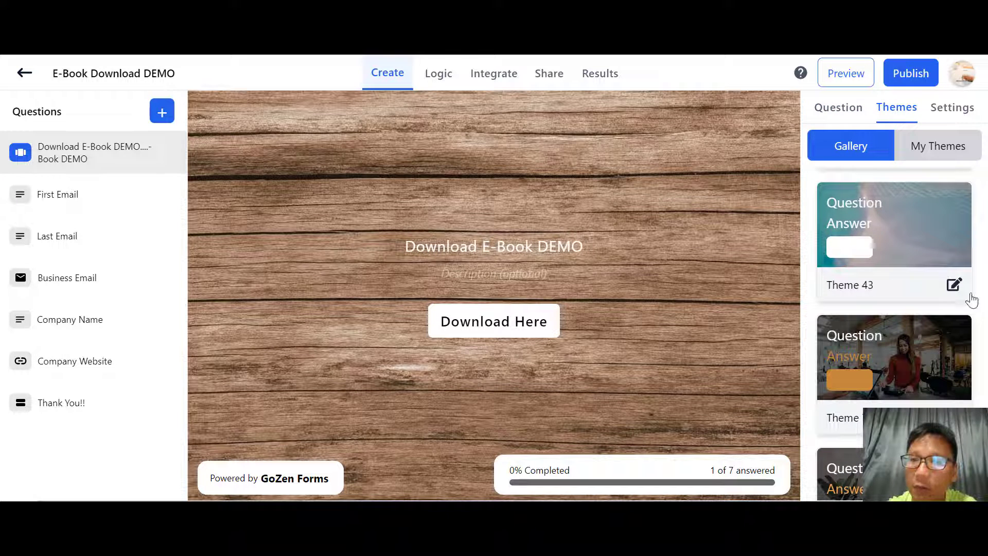
{"action": "scroll", "coordinate": [972, 301], "scroll_direction": "down", "scroll_amount": 1}
{"action": "scroll", "coordinate": [972, 301], "scroll_direction": "down", "scroll_amount": 9}
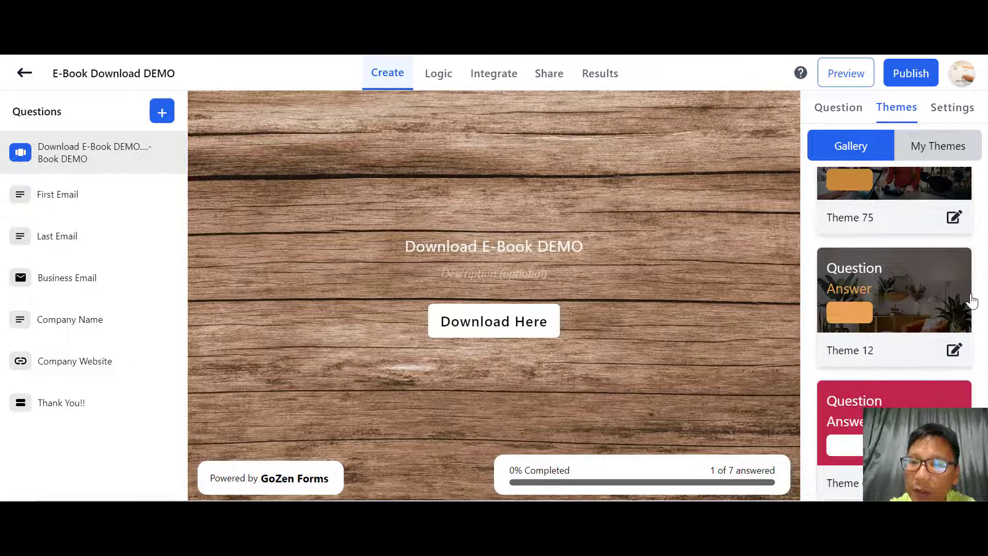
{"action": "scroll", "coordinate": [972, 301], "scroll_direction": "down", "scroll_amount": 10}
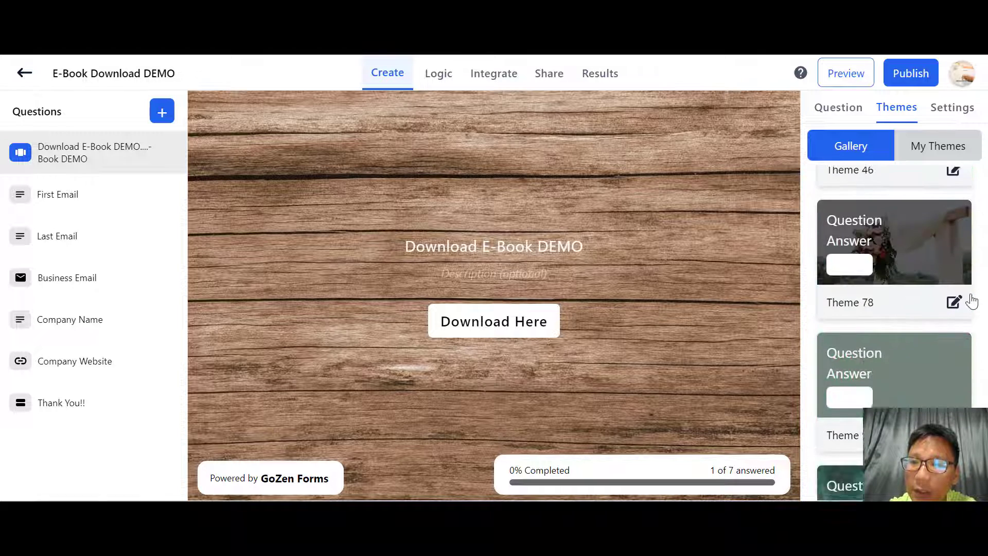
{"action": "scroll", "coordinate": [972, 301], "scroll_direction": "down", "scroll_amount": 3}
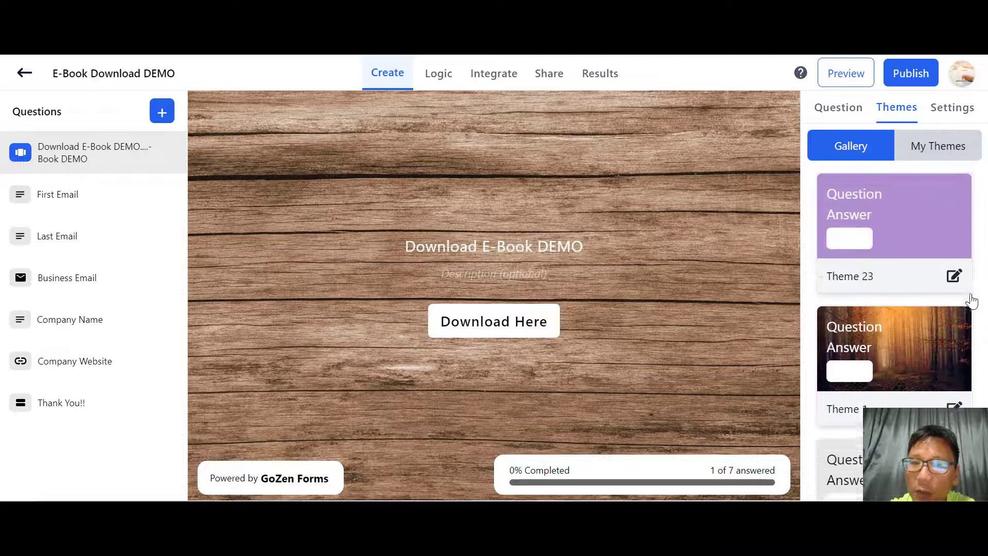
{"action": "left_click", "coordinate": [911, 324]}
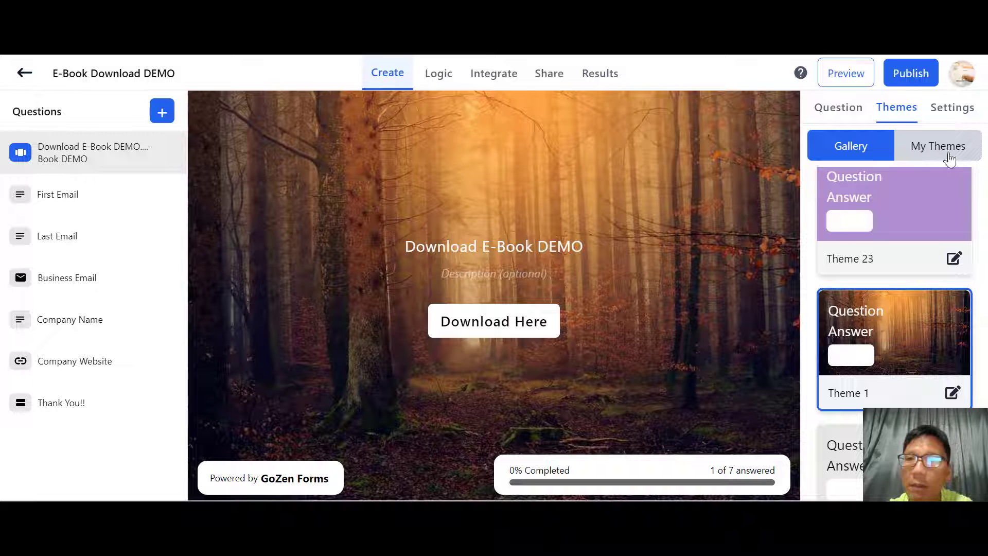
Step: Try the form settings without branding and without a progress bar, and switch both back on
{"action": "left_click", "coordinate": [966, 109]}
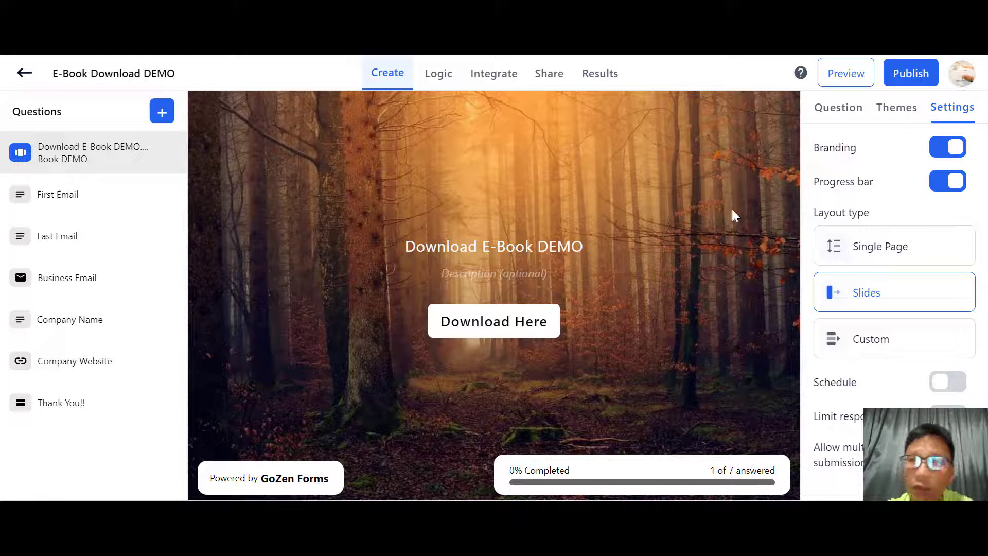
{"action": "left_click", "coordinate": [953, 147]}
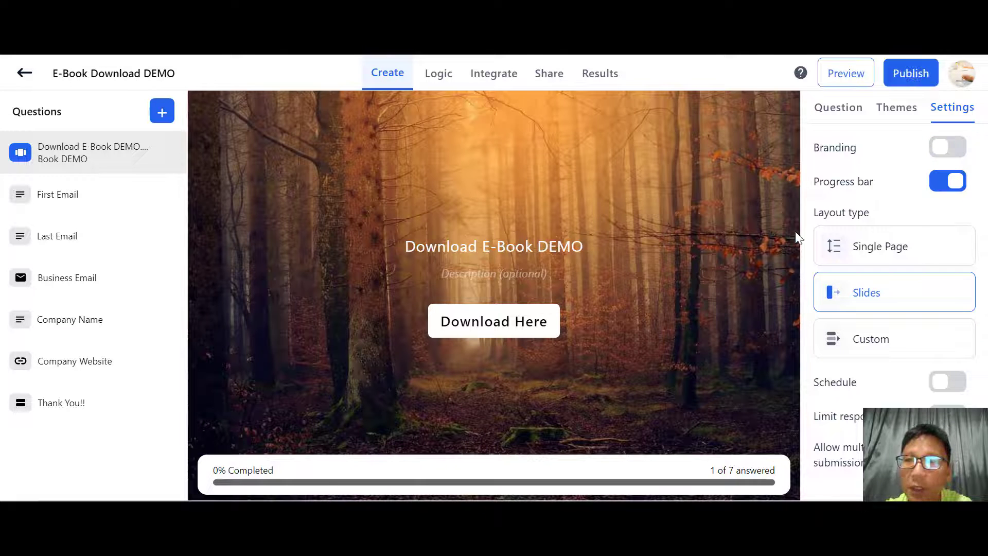
{"action": "left_click", "coordinate": [951, 191]}
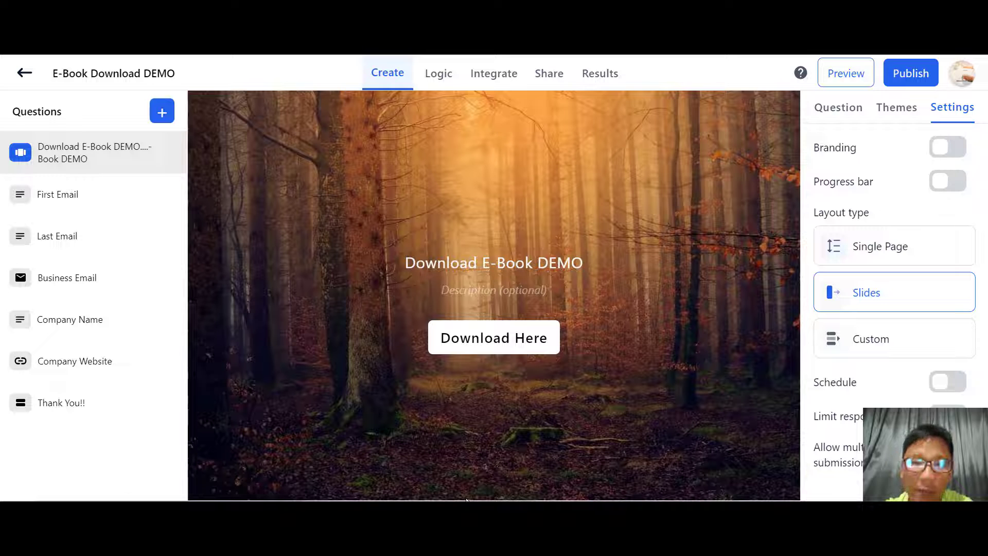
{"action": "left_click", "coordinate": [940, 191]}
{"action": "left_click", "coordinate": [948, 148]}
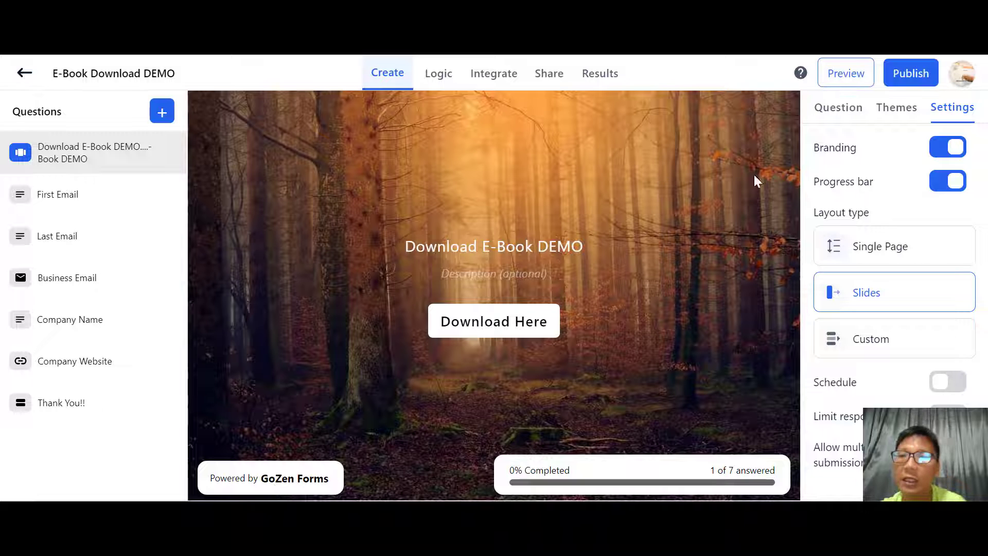
Step: Try the Single Page layout and restore Slides, and toggle the Schedule and Limit response options on and off
{"action": "left_click", "coordinate": [883, 238]}
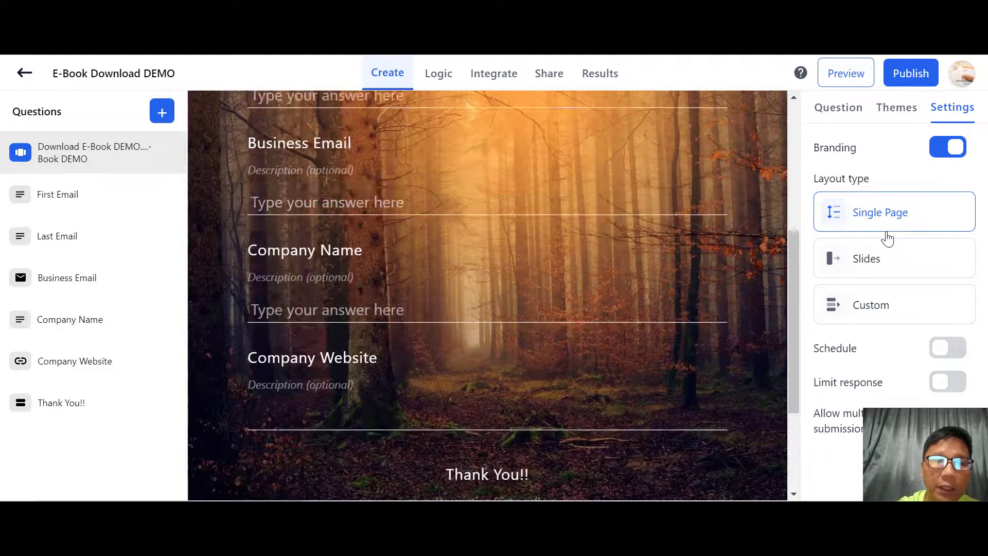
{"action": "left_click", "coordinate": [881, 265]}
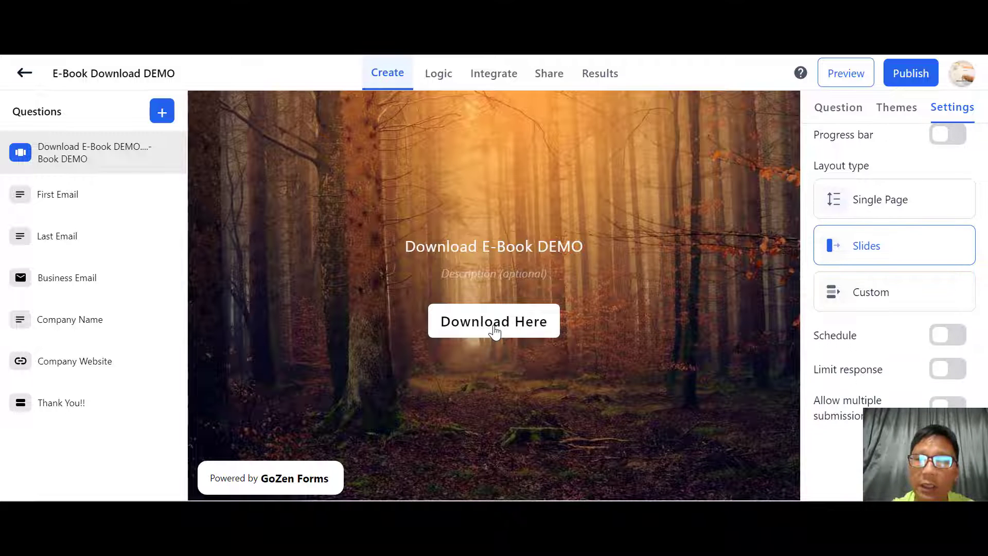
{"action": "left_click", "coordinate": [944, 338]}
{"action": "left_click", "coordinate": [947, 339]}
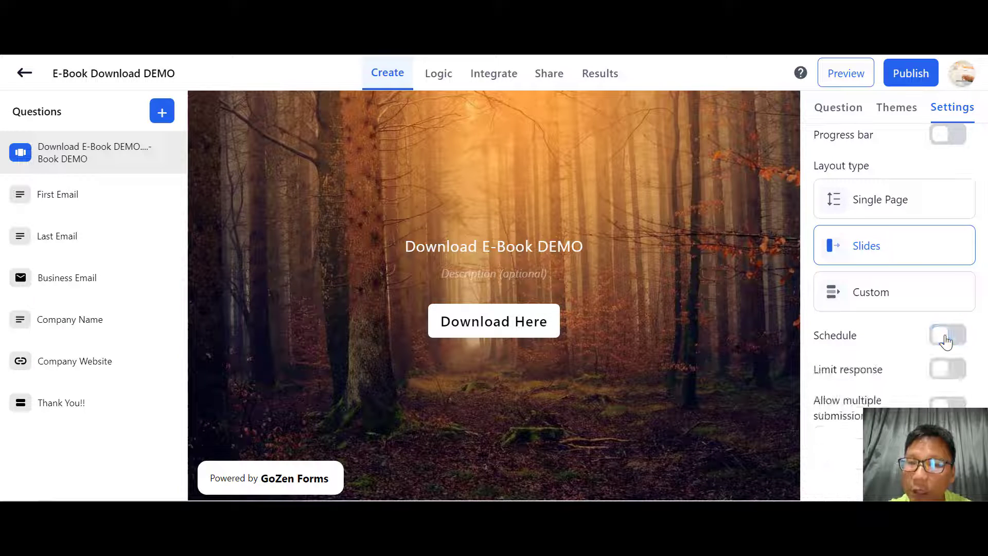
{"action": "left_click", "coordinate": [953, 375]}
{"action": "left_click", "coordinate": [953, 375]}
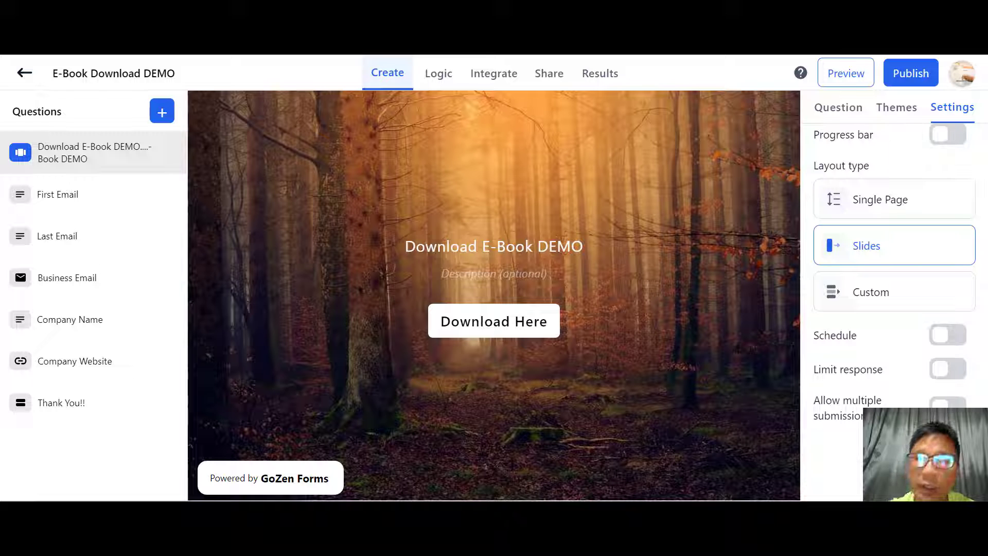
Step: Delete the Last Email, Business Email and Company Name questions from the form
{"action": "left_click", "coordinate": [839, 116]}
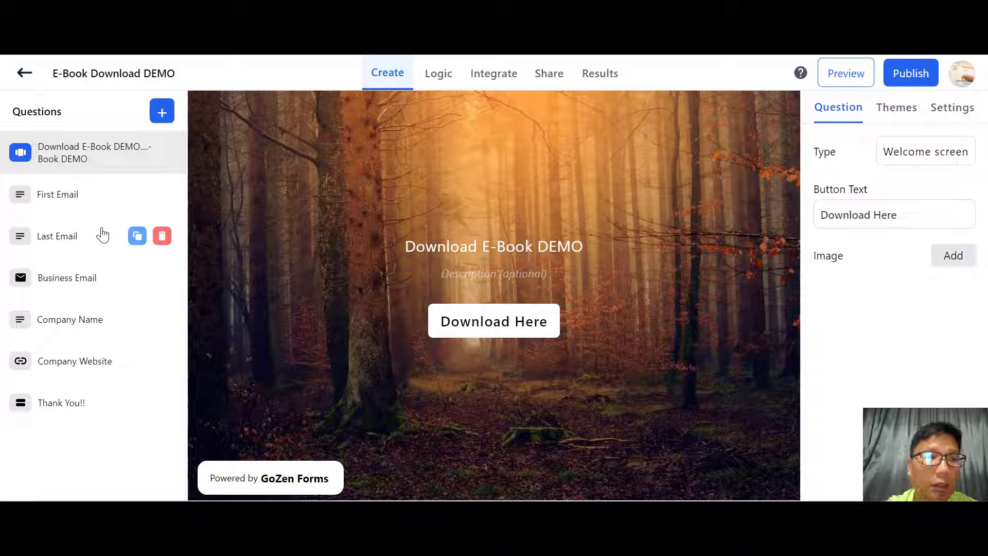
{"action": "left_click", "coordinate": [163, 240]}
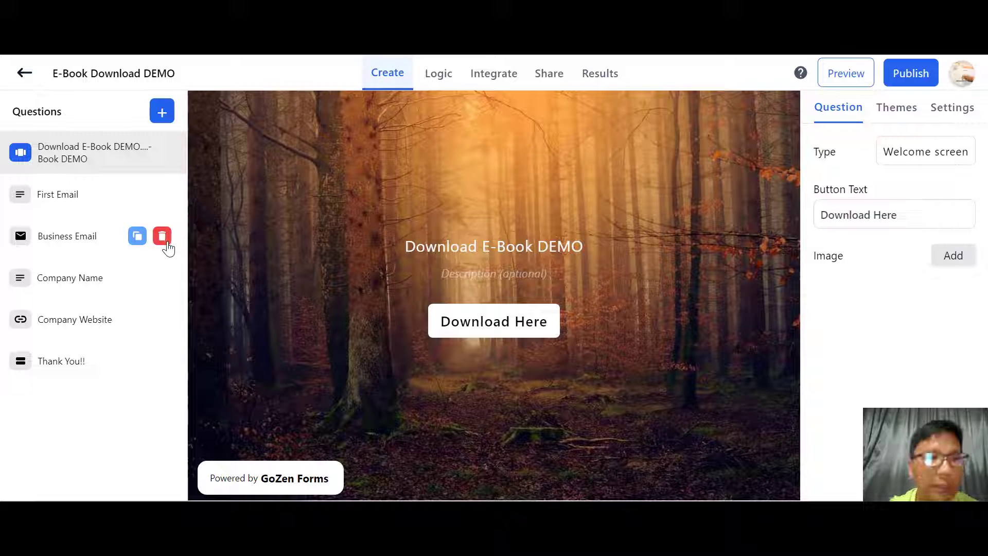
{"action": "left_click", "coordinate": [163, 237]}
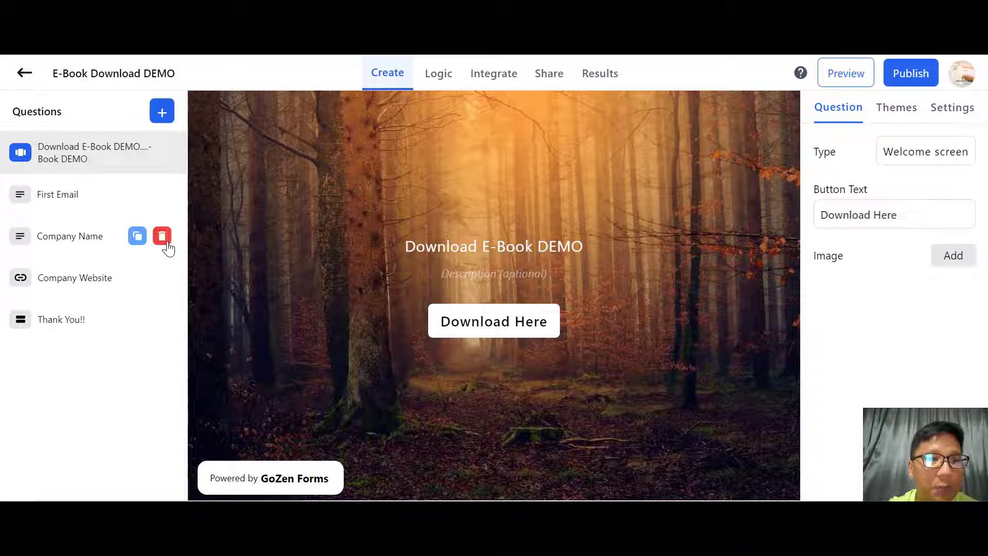
{"action": "left_click", "coordinate": [166, 243]}
Step: Rename the Company Website question to "Full Name"
{"action": "left_click", "coordinate": [95, 241]}
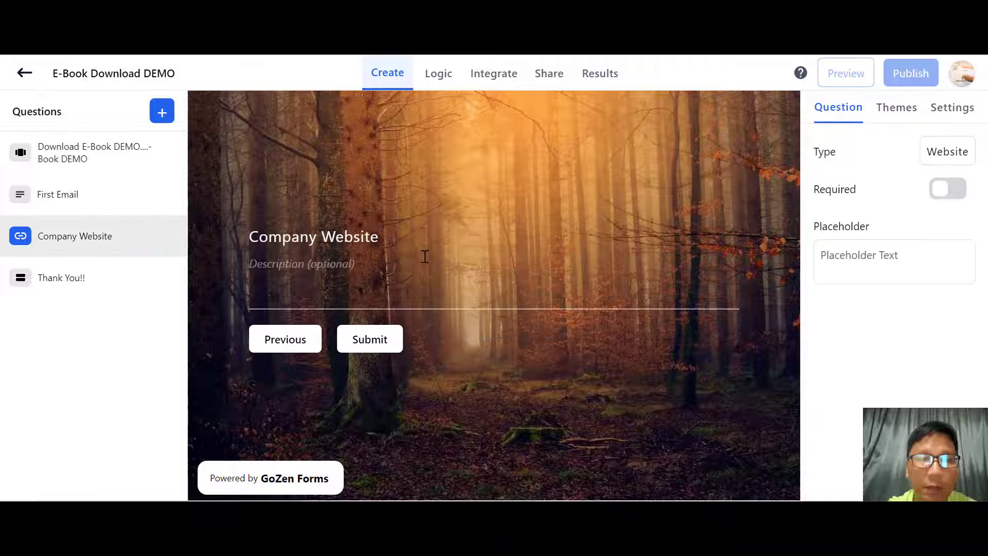
{"action": "key", "text": "BackSpace"}
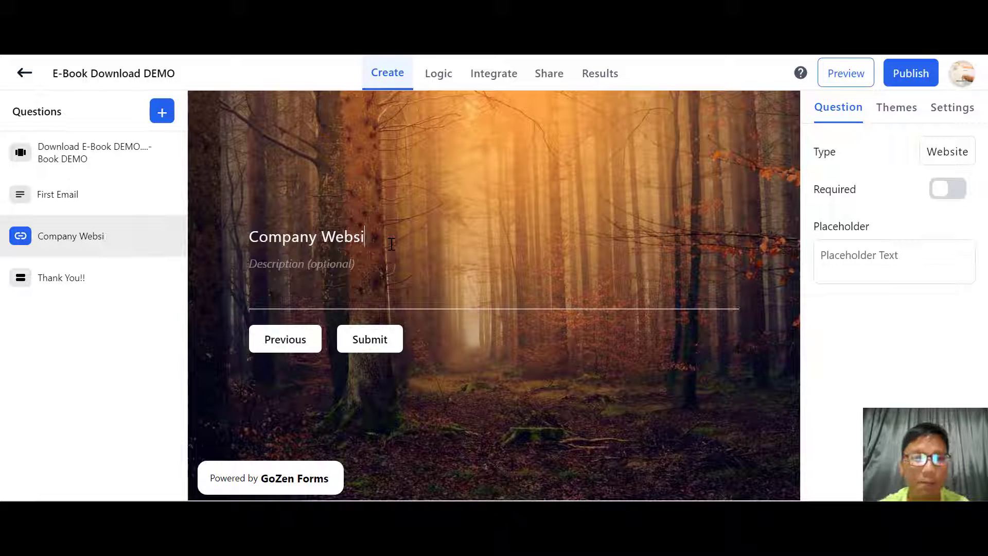
{"action": "key", "text": "BackSpace"}
{"action": "key", "text": "BackSpace"}
{"action": "key", "text": "BackSpace"}
{"action": "key", "text": "BackSpace"}
{"action": "key", "text": "BackSpace"}
{"action": "key", "text": "BackSpace"}
{"action": "key", "text": "BackSpace"}
{"action": "key", "text": "BackSpace"}
{"action": "key", "text": "BackSpace"}
{"action": "key", "text": "BackSpace"}
{"action": "key", "text": "BackSpace"}
{"action": "key", "text": "BackSpace"}
{"action": "key", "text": "BackSpace"}
{"action": "type", "text": "F"}
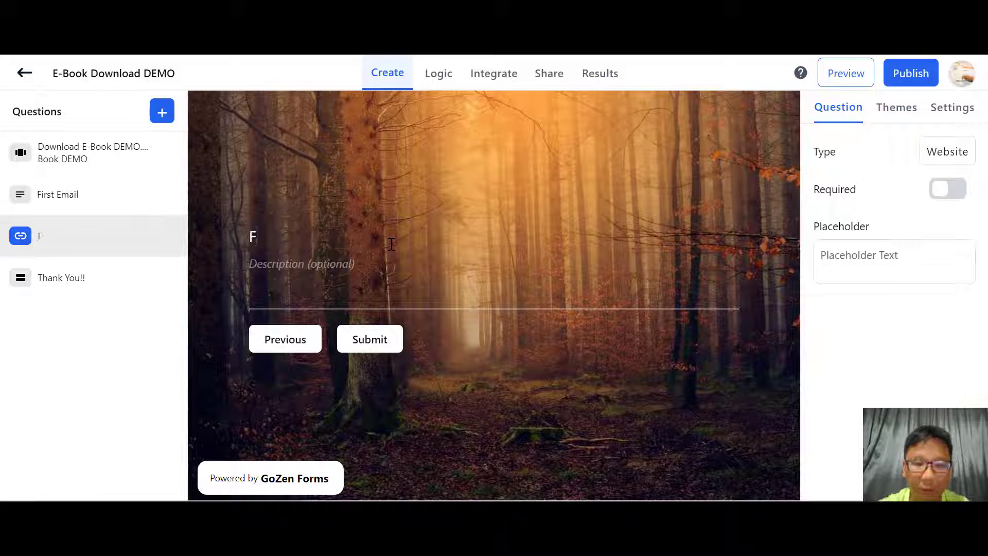
{"action": "type", "text": "ull Name"}
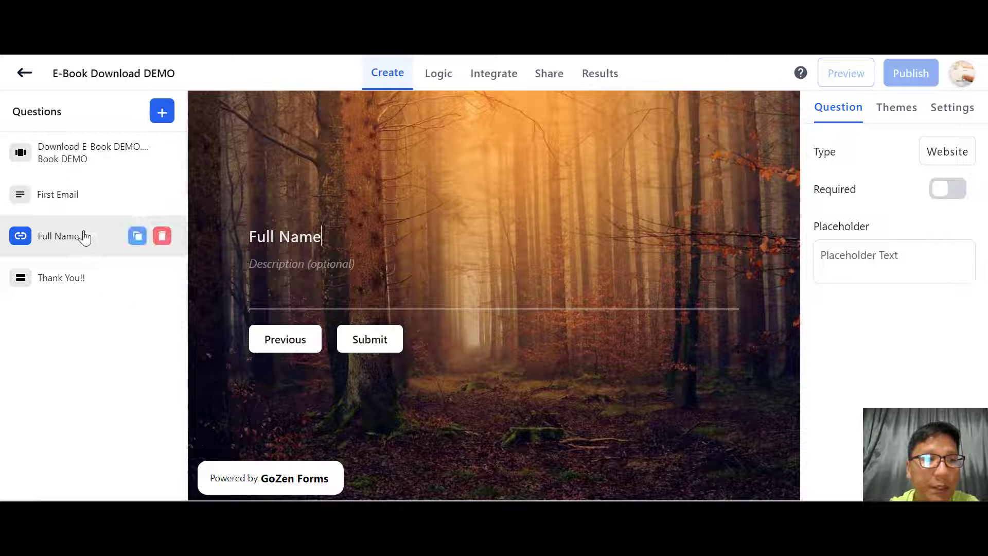
{"action": "left_click", "coordinate": [60, 278]}
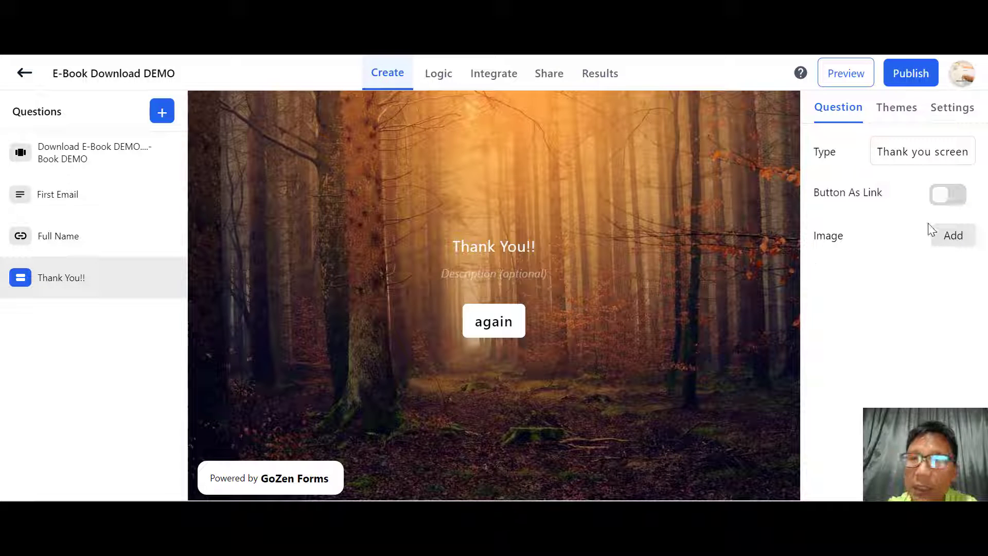
{"action": "left_click", "coordinate": [946, 197]}
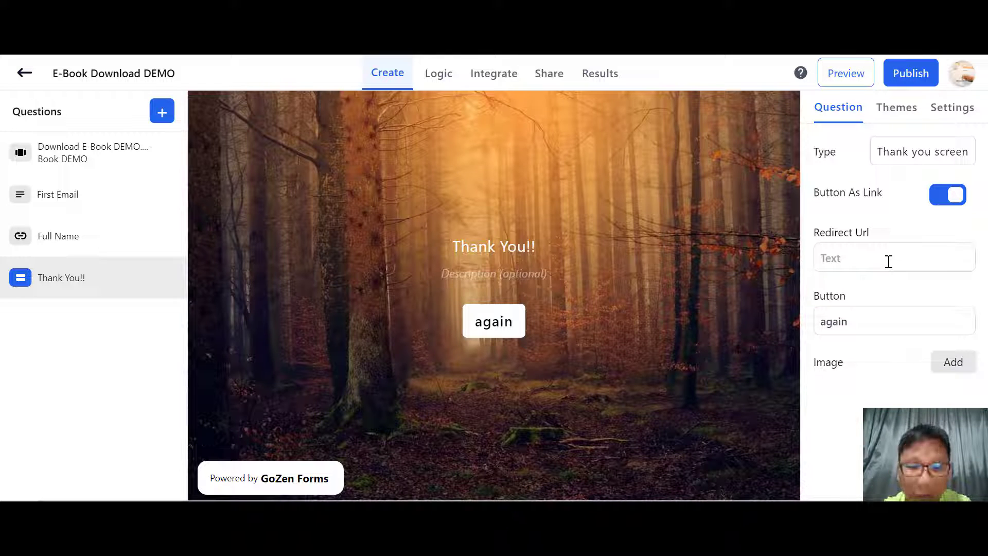
{"action": "type", "text": "www.ap"}
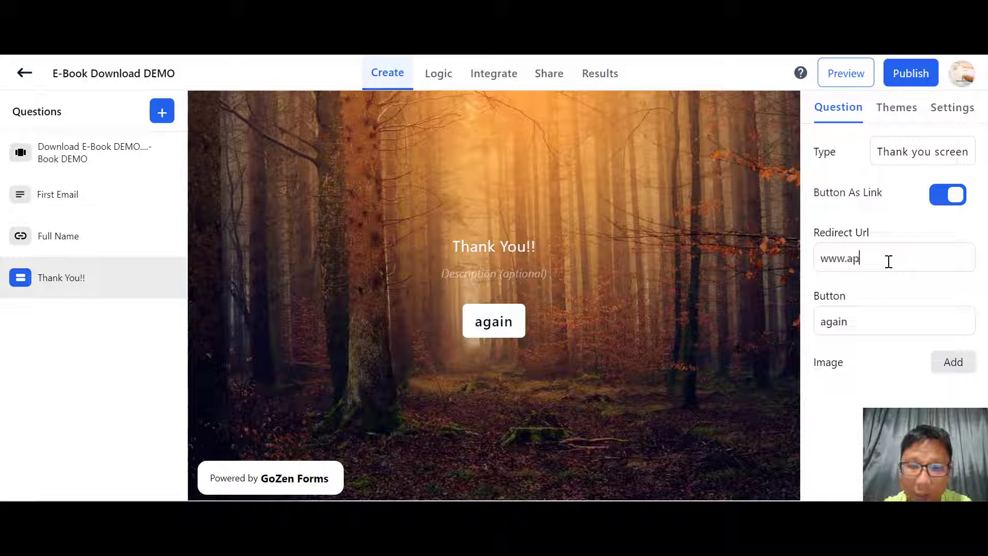
{"action": "type", "text": "psi"}
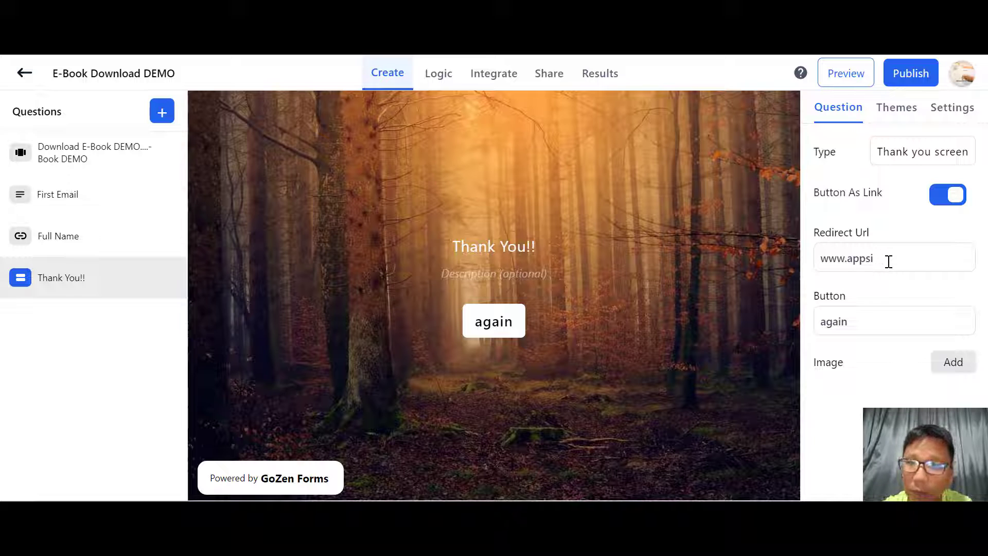
{"action": "type", "text": "moumo.com"}
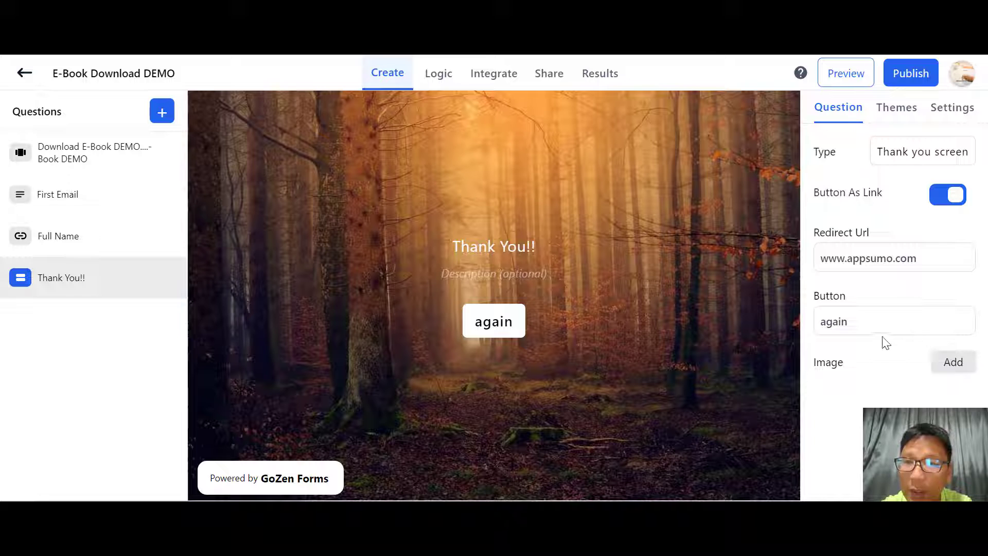
Step: Change the Thank You screen's button text to "DOWNLOAD HERE"
{"action": "left_click", "coordinate": [869, 316]}
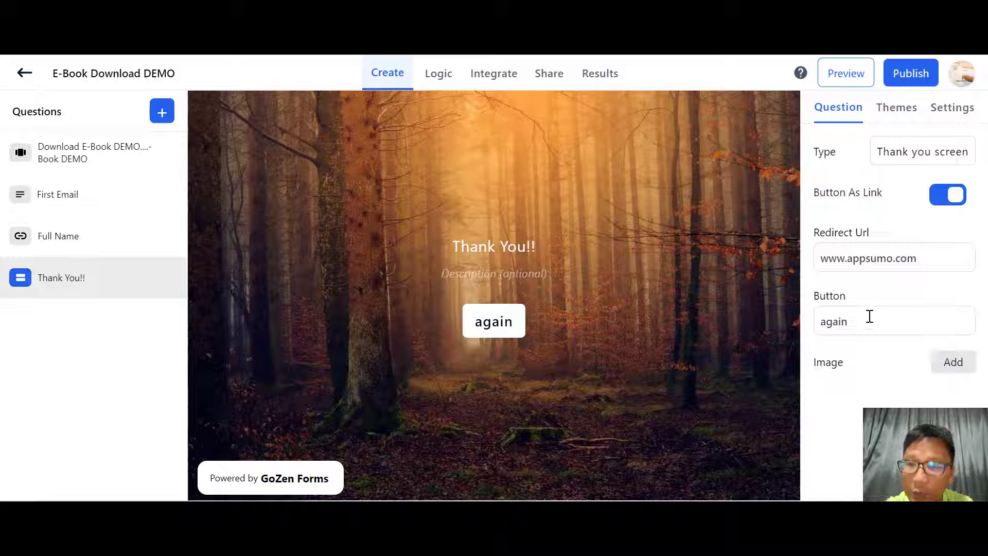
{"action": "key", "text": "BackSpace"}
{"action": "key", "text": "BackSpace"}
{"action": "key", "text": "BackSpace"}
{"action": "key", "text": "BackSpace"}
{"action": "key", "text": "BackSpace"}
{"action": "type", "text": "a"}
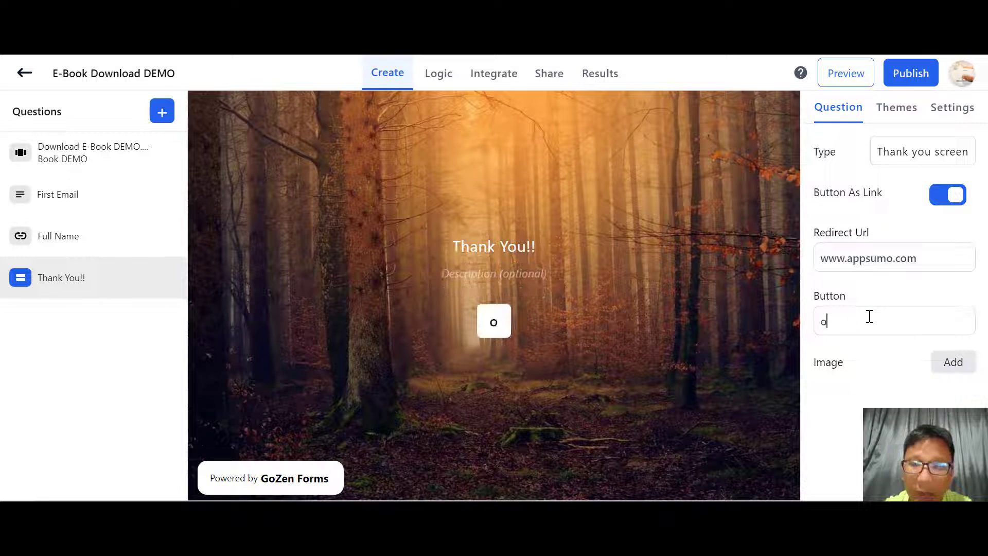
{"action": "key", "text": "BackSpace"}
{"action": "type", "text": "DO"}
{"action": "key", "text": "BackSpace"}
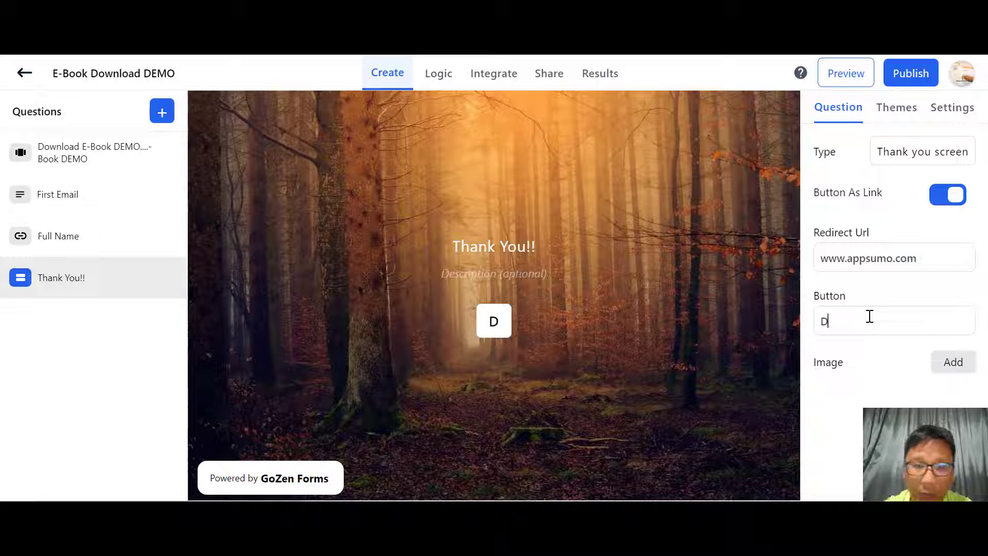
{"action": "type", "text": "THN"}
{"action": "key", "text": "BackSpace"}
{"action": "key", "text": "BackSpace"}
{"action": "key", "text": "BackSpace"}
{"action": "key", "text": "BackSpace"}
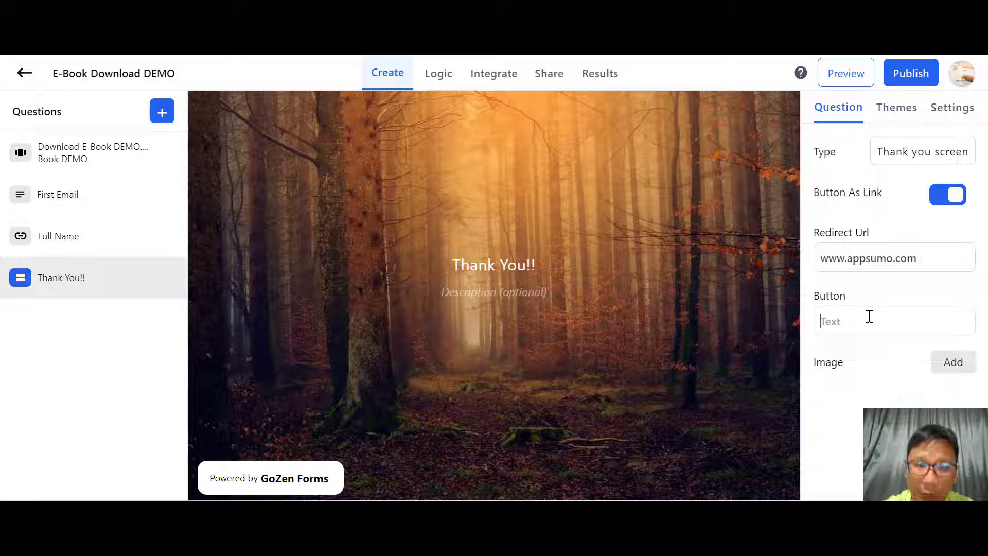
{"action": "type", "text": "DOWN"}
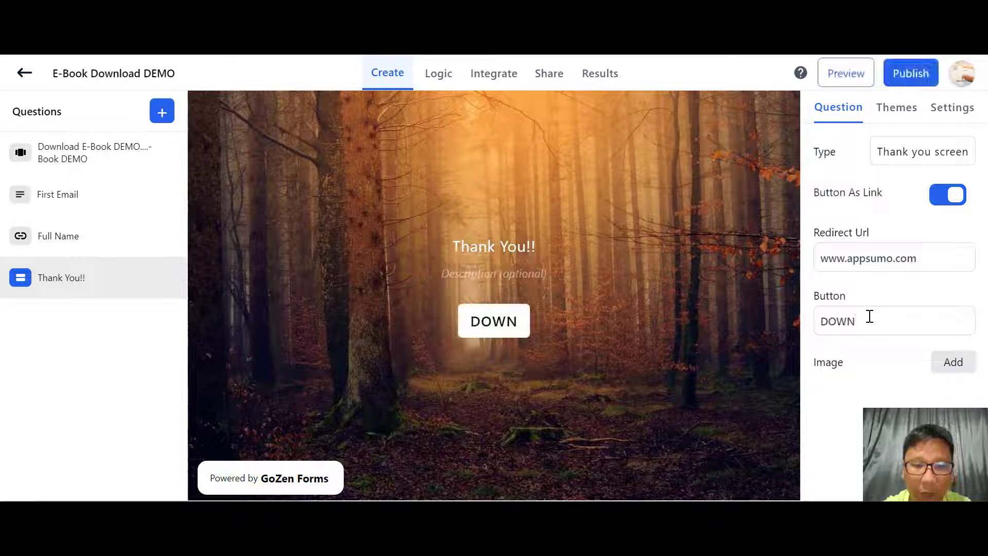
{"action": "type", "text": "LOAD HER"}
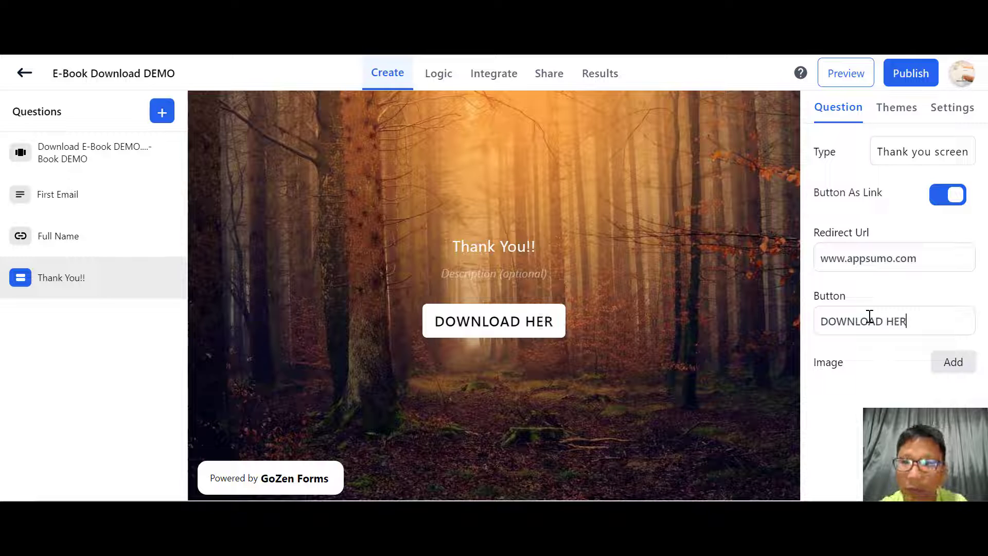
{"action": "type", "text": "E"}
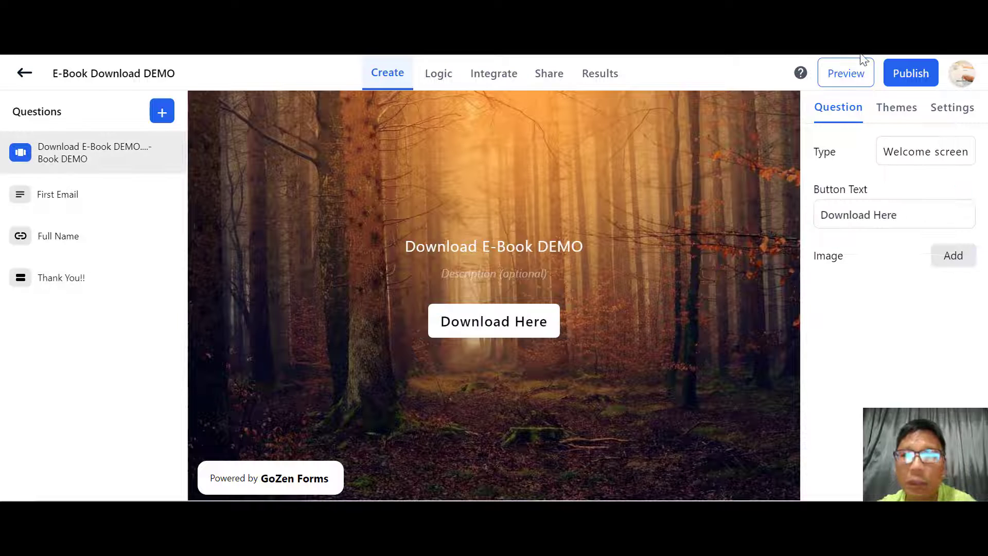
Step: Examine the form's logic flow and the conditional jump options for the First Email question
{"action": "left_click", "coordinate": [432, 76]}
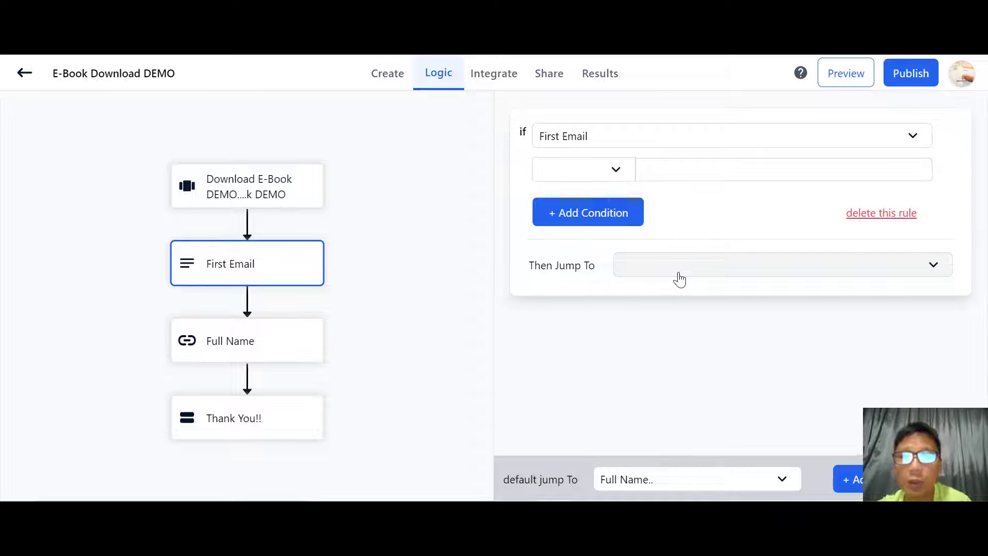
{"action": "left_click", "coordinate": [680, 278]}
{"action": "left_click", "coordinate": [526, 361]}
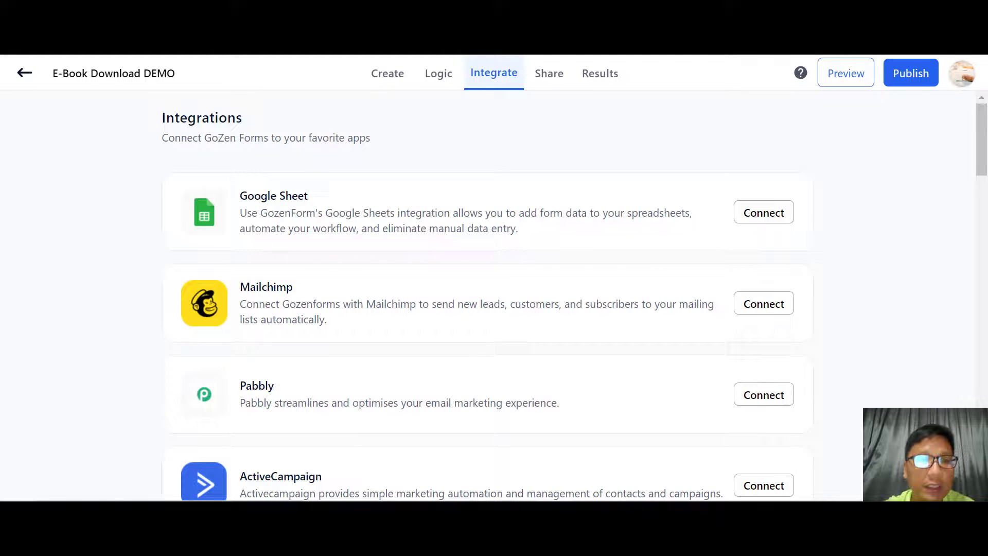
Step: Look through the list of available app integrations for the form
{"action": "scroll", "coordinate": [487, 291], "scroll_direction": "down", "scroll_amount": 3}
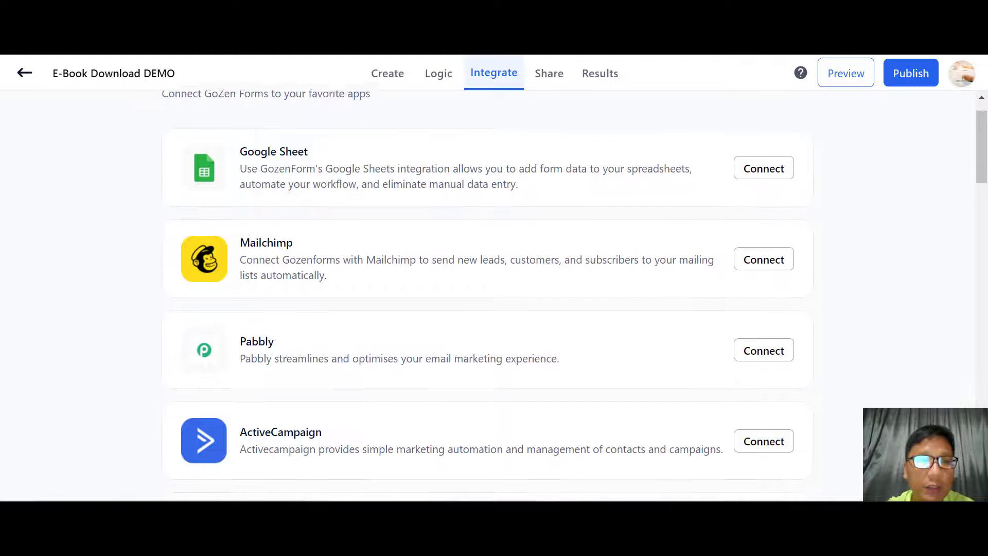
{"action": "scroll", "coordinate": [487, 291], "scroll_direction": "down", "scroll_amount": 12}
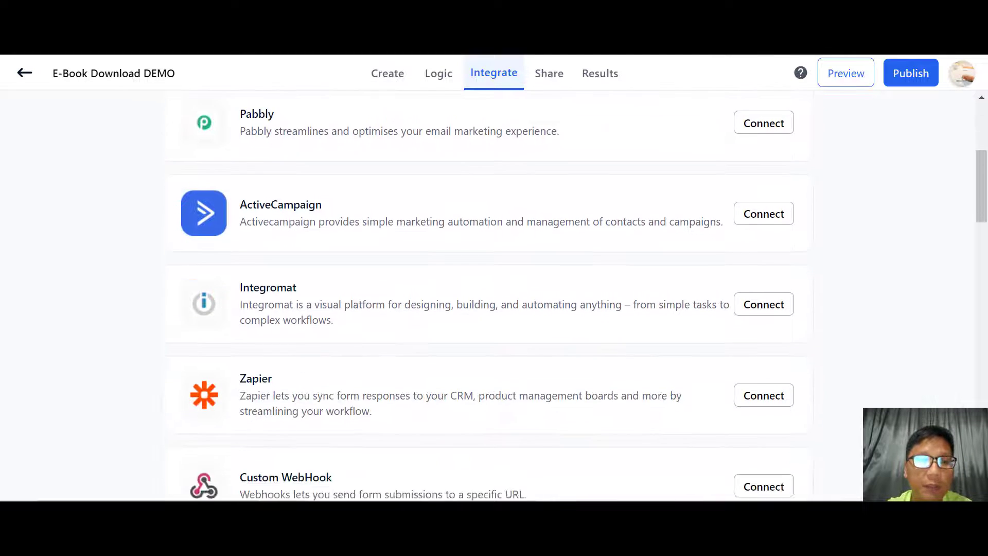
{"action": "scroll", "coordinate": [486, 291], "scroll_direction": "down", "scroll_amount": 4}
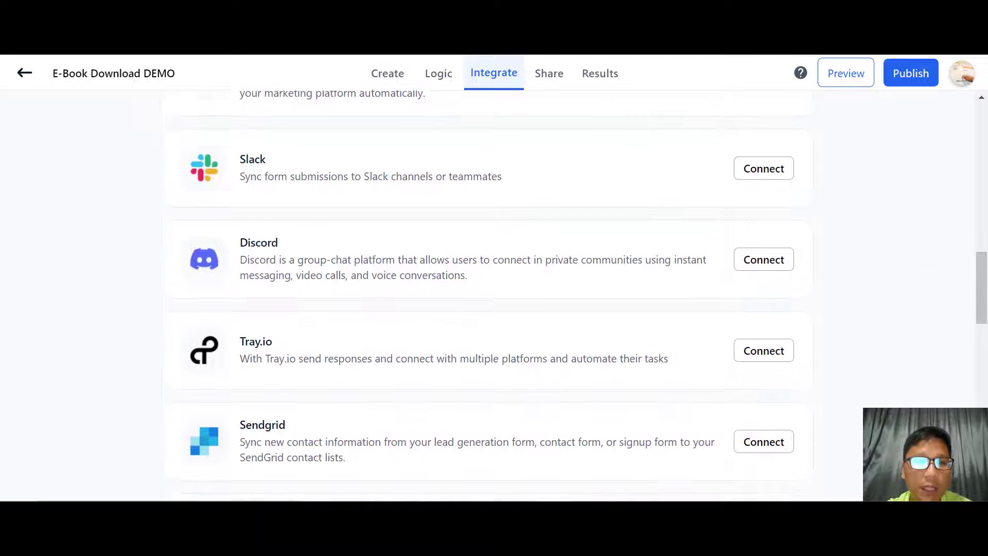
{"action": "scroll", "coordinate": [487, 291], "scroll_direction": "down", "scroll_amount": 5}
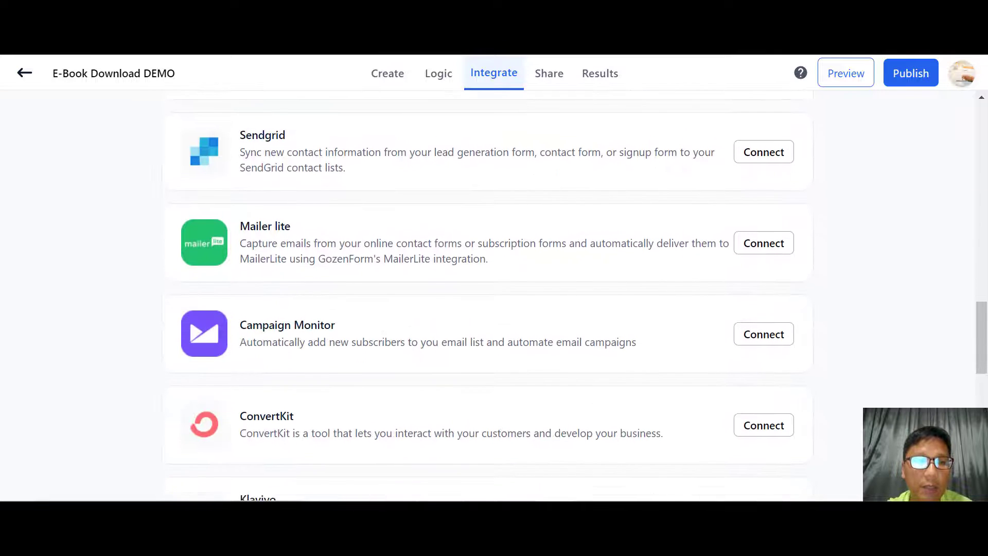
{"action": "scroll", "coordinate": [487, 291], "scroll_direction": "down", "scroll_amount": 11}
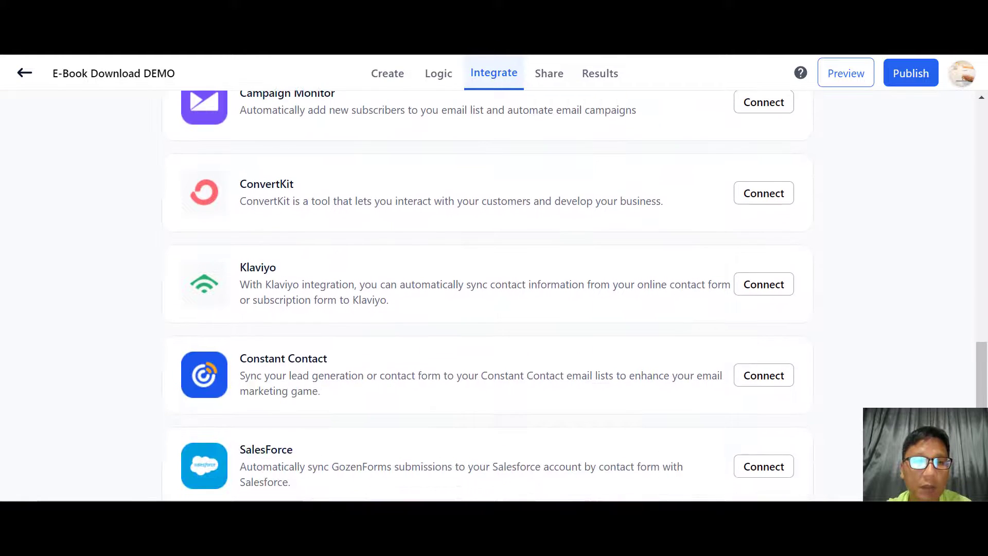
{"action": "scroll", "coordinate": [487, 291], "scroll_direction": "up", "scroll_amount": 20}
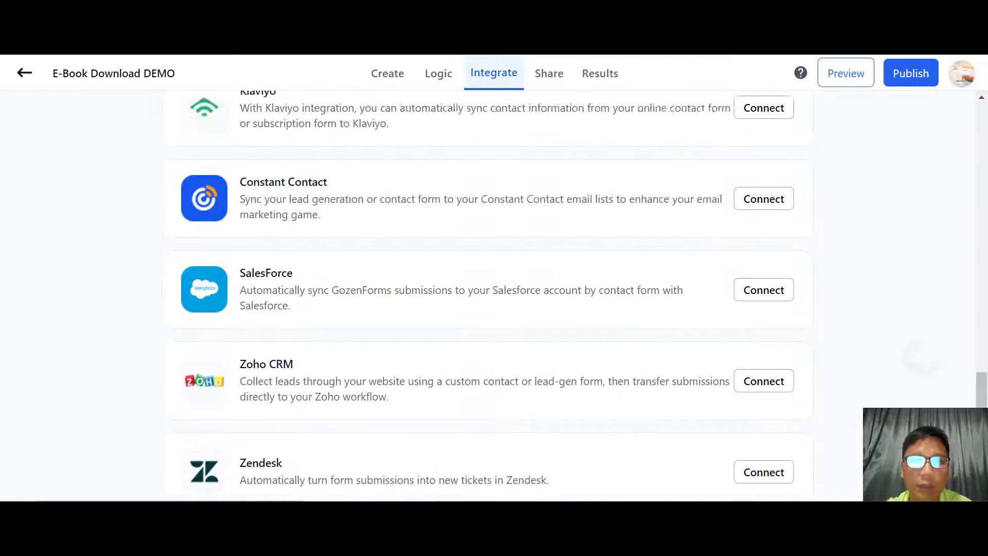
Step: Review the form's sharing options, covering the public link, social sharing, web page embed modes, size and domain settings
{"action": "left_click", "coordinate": [549, 73]}
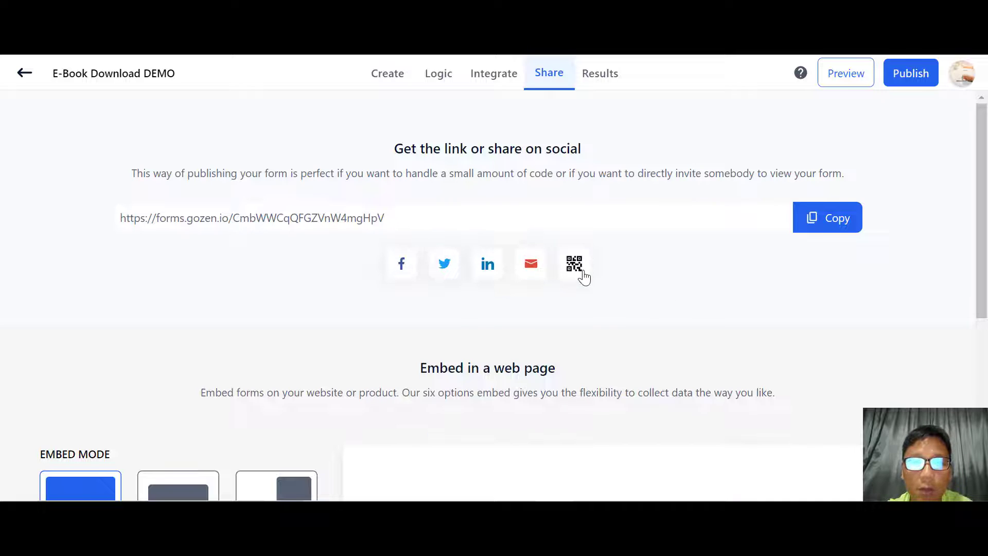
{"action": "scroll", "coordinate": [699, 284], "scroll_direction": "down", "scroll_amount": 4}
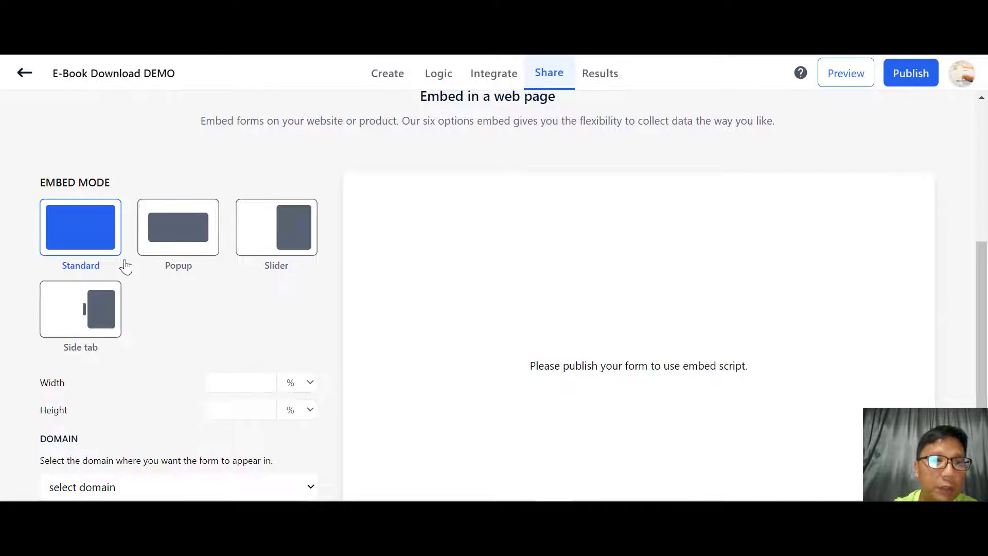
{"action": "scroll", "coordinate": [169, 401], "scroll_direction": "down", "scroll_amount": 2}
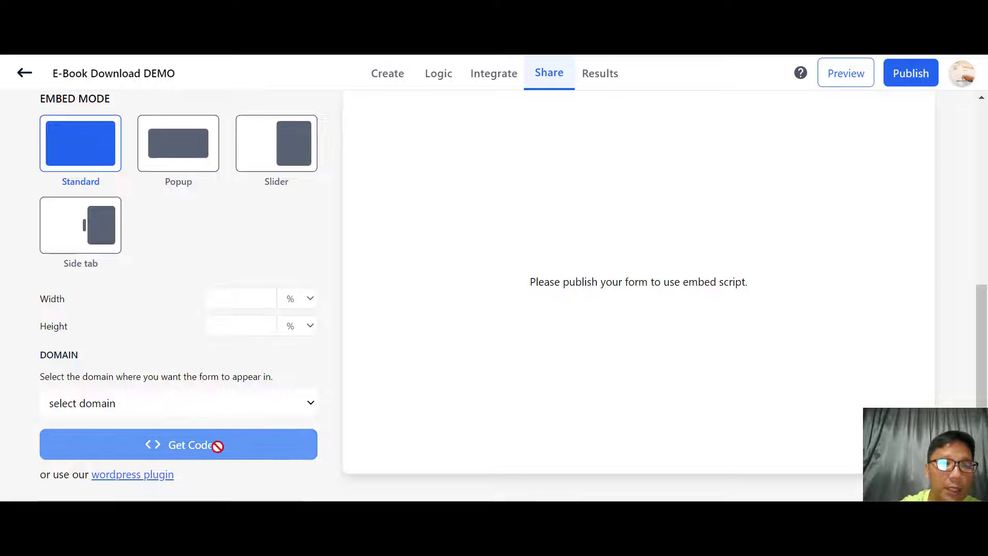
{"action": "scroll", "coordinate": [216, 446], "scroll_direction": "up", "scroll_amount": 8}
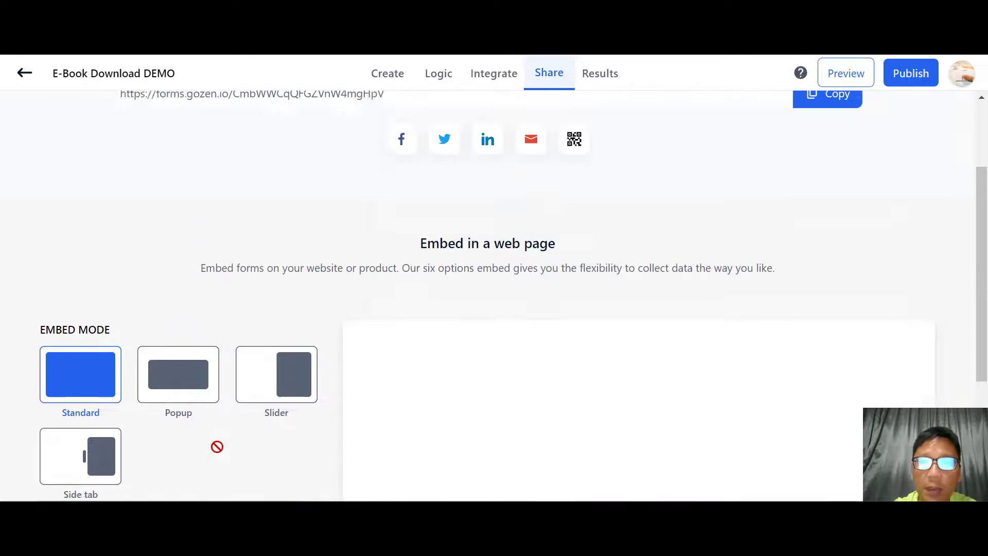
Step: Check the form's results across the Insights, Summary and Responses views
{"action": "left_click", "coordinate": [601, 73]}
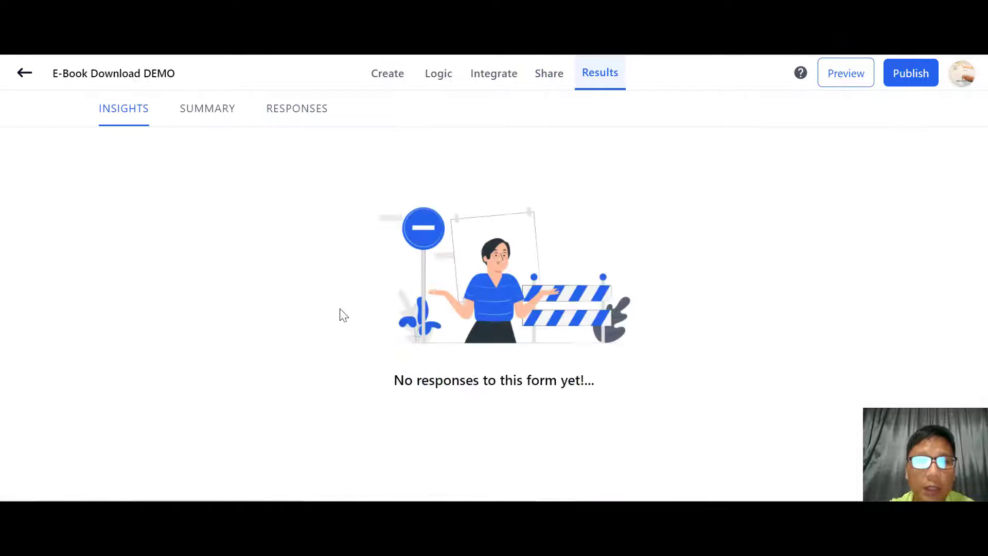
{"action": "left_click", "coordinate": [198, 110]}
{"action": "left_click", "coordinate": [278, 110]}
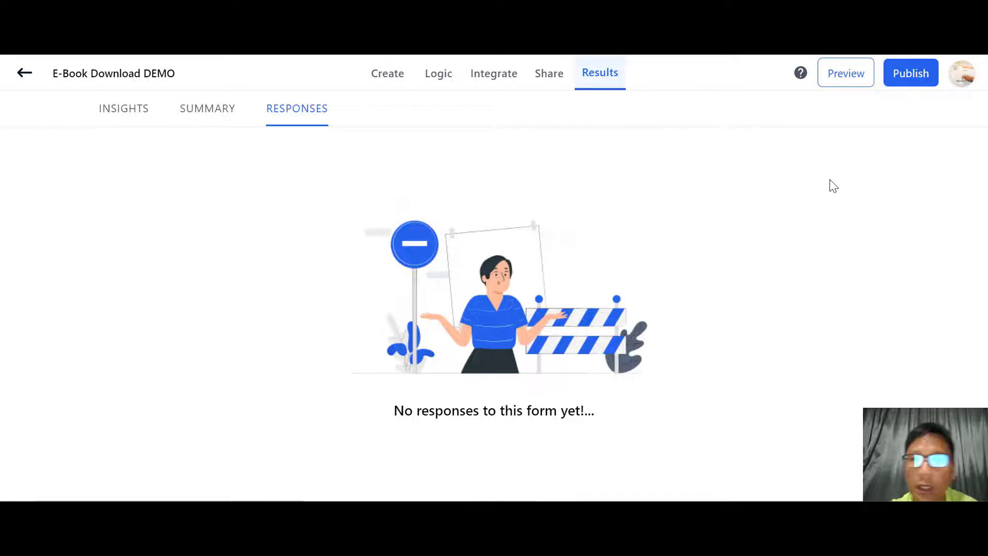
Step: Publish the E-Book Download DEMO form and copy its public URL for collecting responses
{"action": "left_click", "coordinate": [905, 81]}
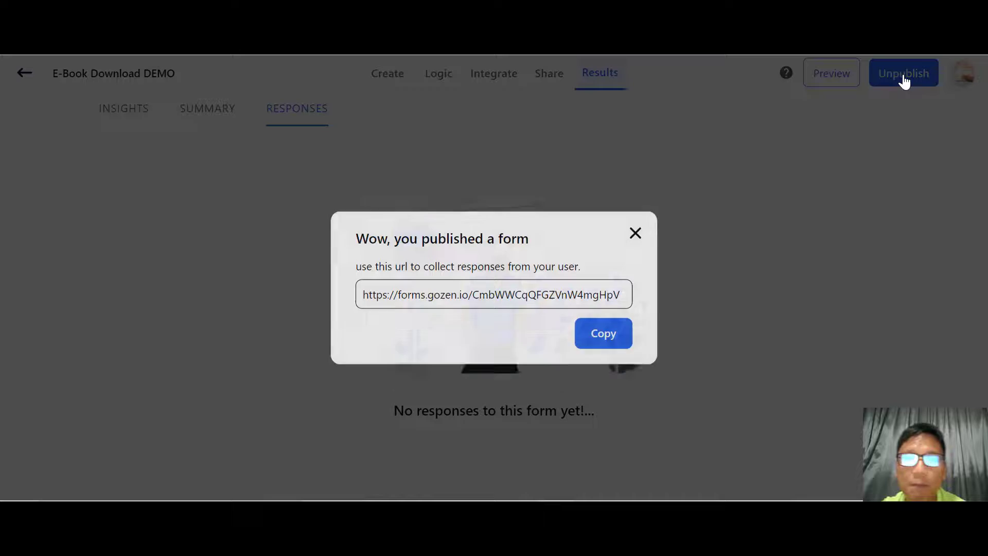
{"action": "left_click", "coordinate": [608, 323]}
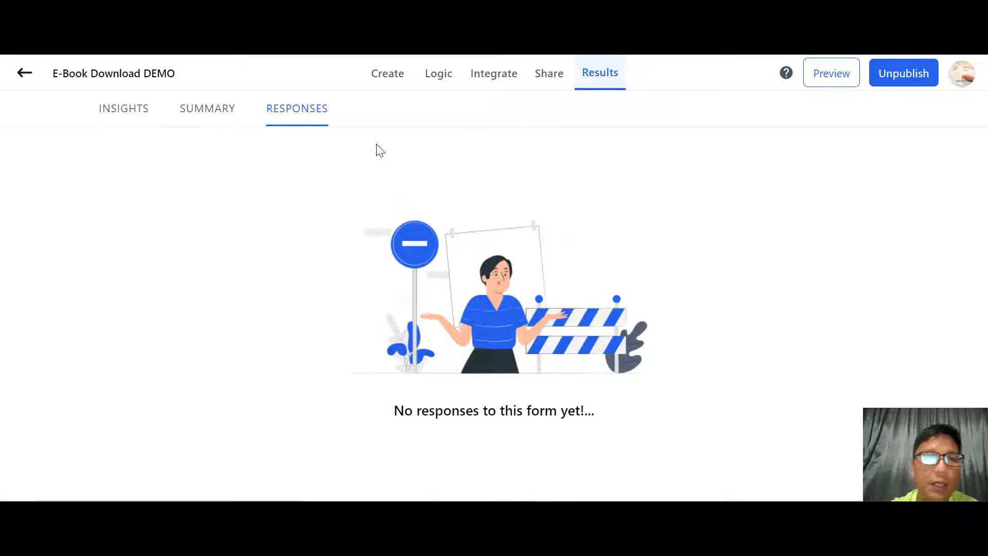
Step: Return to My workspace and look over the actions available for the E-Book Download DEMO form
{"action": "left_click", "coordinate": [31, 73]}
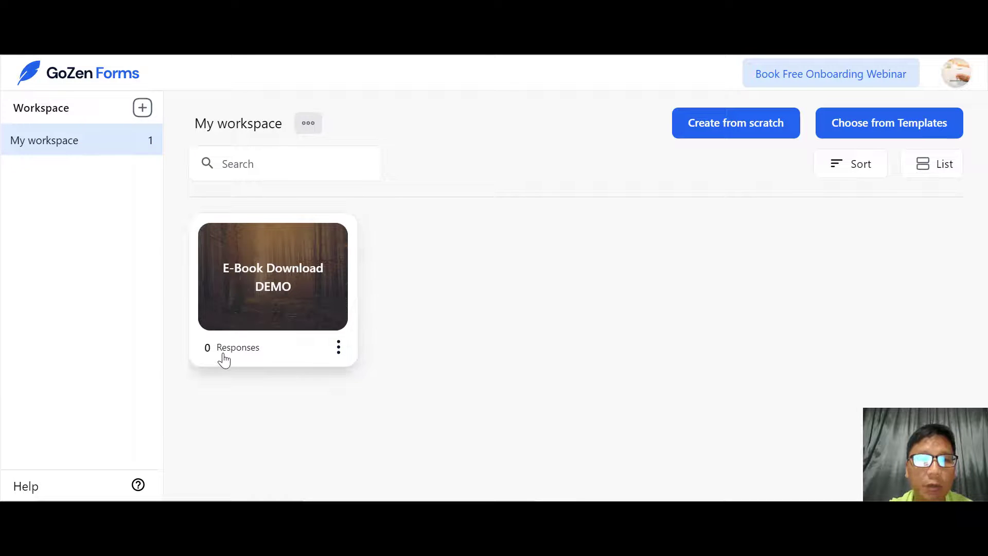
{"action": "left_click", "coordinate": [339, 349]}
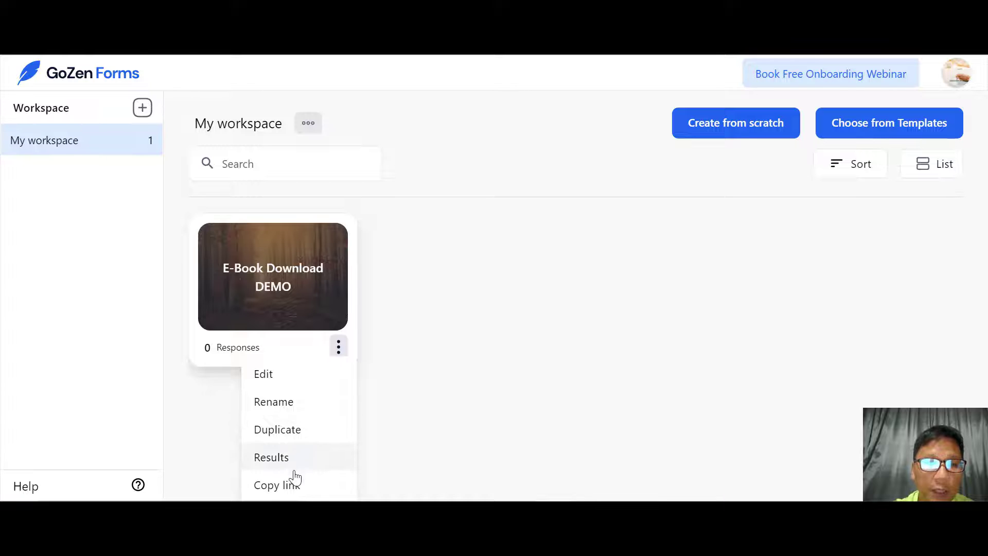
{"action": "scroll", "coordinate": [281, 492], "scroll_direction": "down", "scroll_amount": 1}
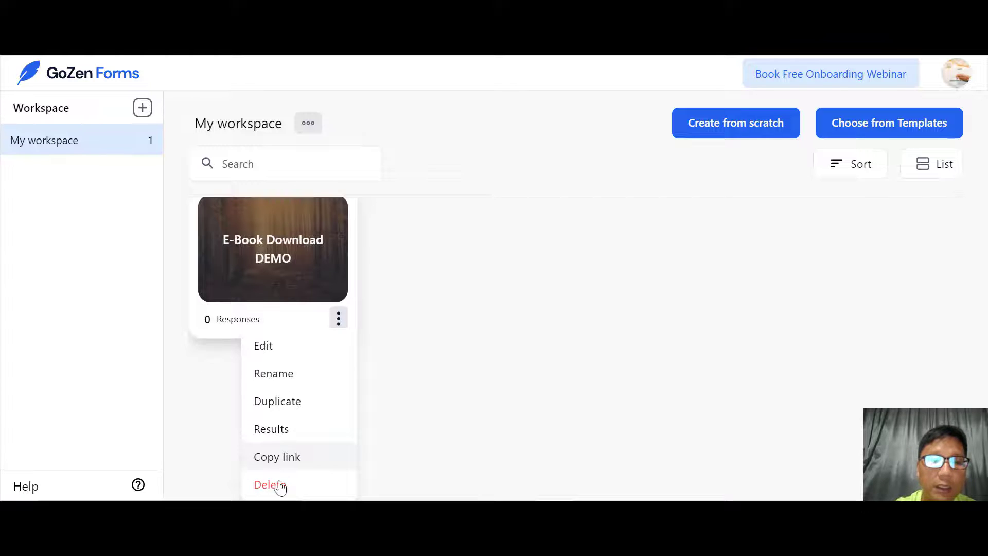
{"action": "scroll", "coordinate": [723, 256], "scroll_direction": "up", "scroll_amount": 1}
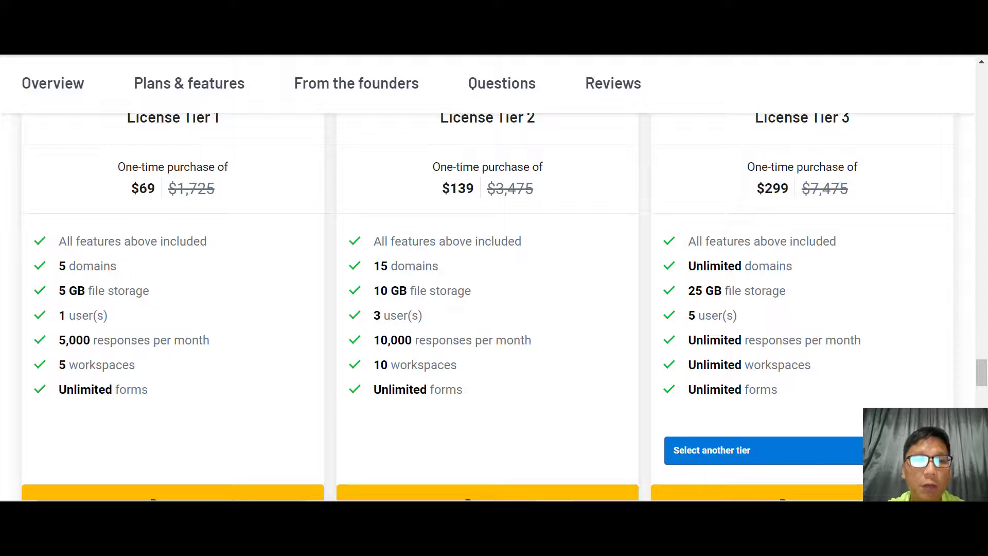
Step: Compare the license tiers' prices and limits on the AppSumo deal page, including the additional tier choices beside License Tier 3
{"action": "scroll", "coordinate": [494, 278], "scroll_direction": "up", "scroll_amount": 2}
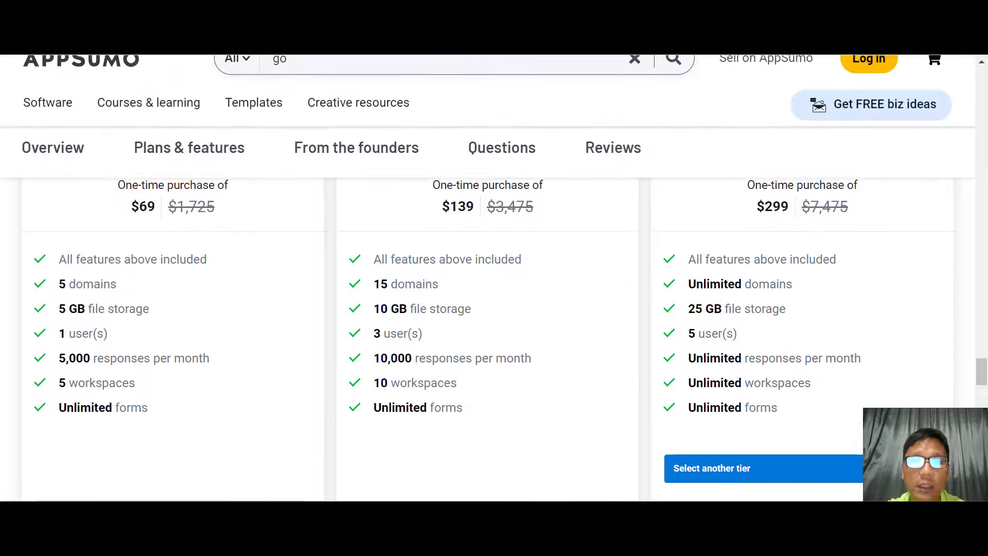
{"action": "scroll", "coordinate": [494, 278], "scroll_direction": "down", "scroll_amount": 2}
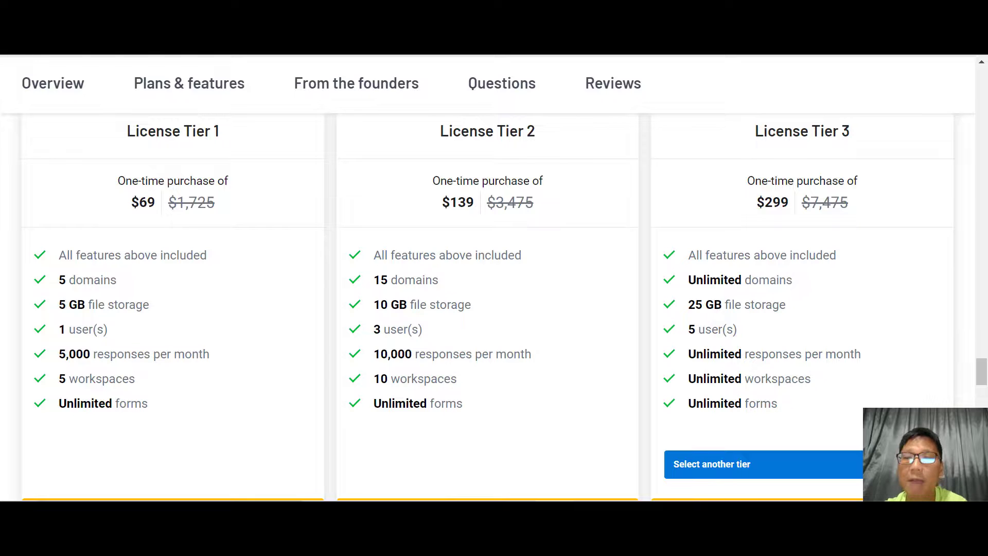
{"action": "scroll", "coordinate": [488, 307], "scroll_direction": "down", "scroll_amount": 2}
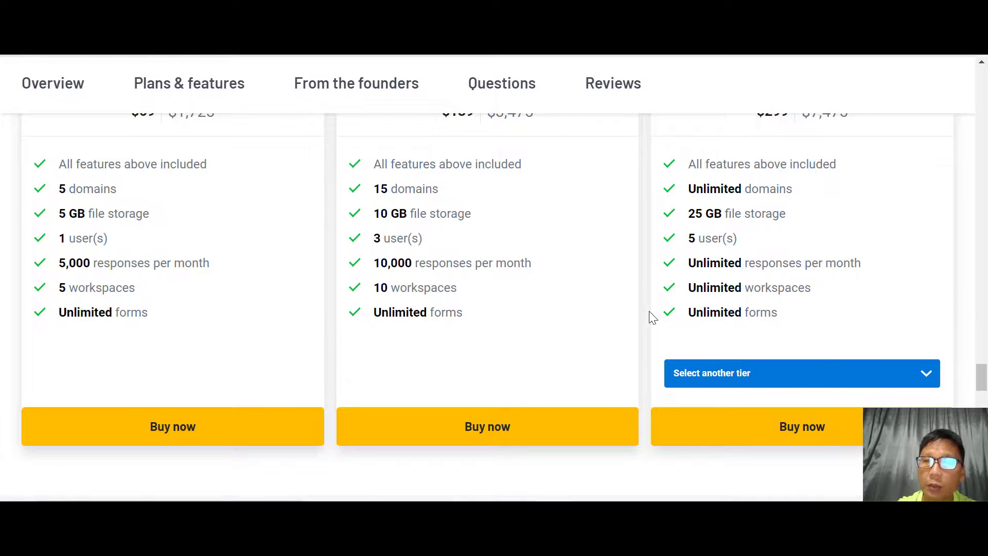
{"action": "left_click", "coordinate": [756, 385]}
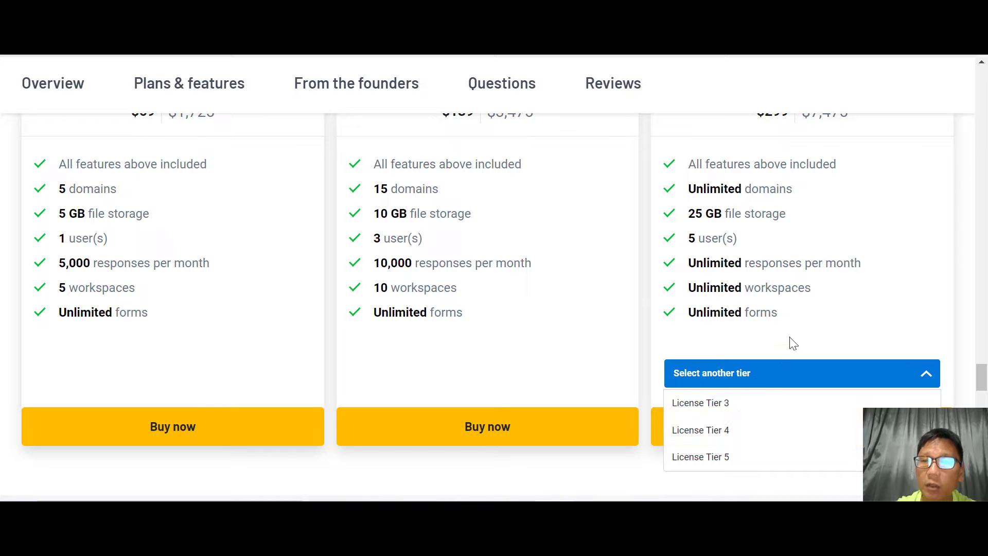
{"action": "left_click", "coordinate": [874, 317]}
{"action": "scroll", "coordinate": [873, 318], "scroll_direction": "up", "scroll_amount": 3}
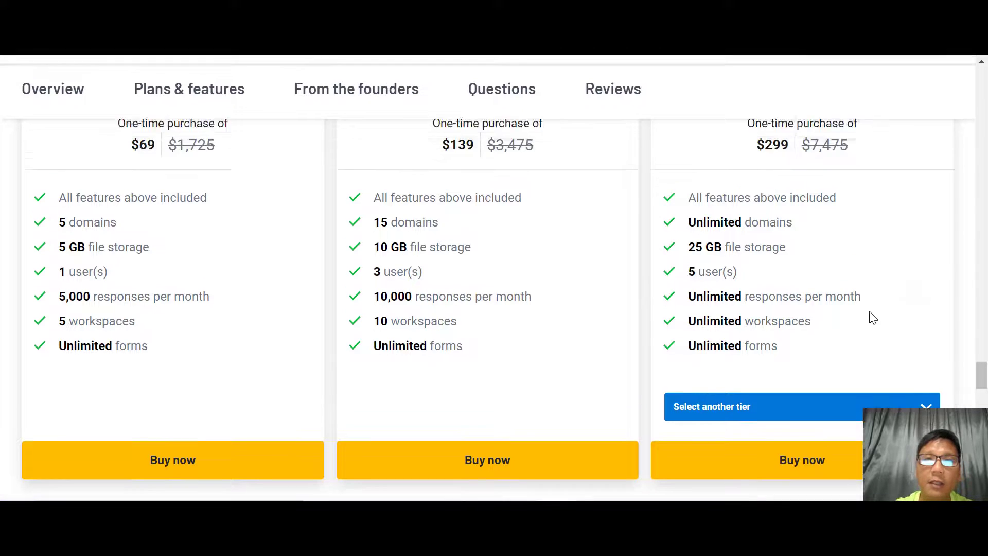